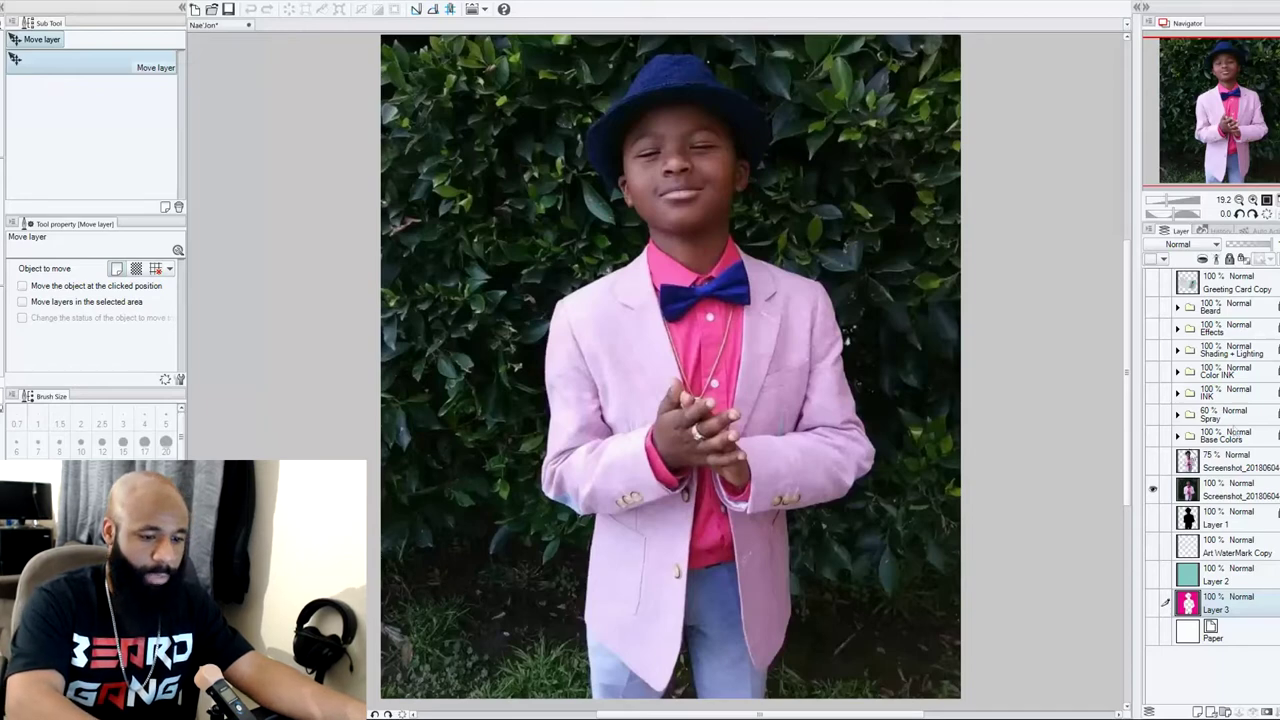
Show the 75% cutout screenshot layer instead of the full photo and compare it with the Layer 1 silhouette off and on
click(1153, 462)
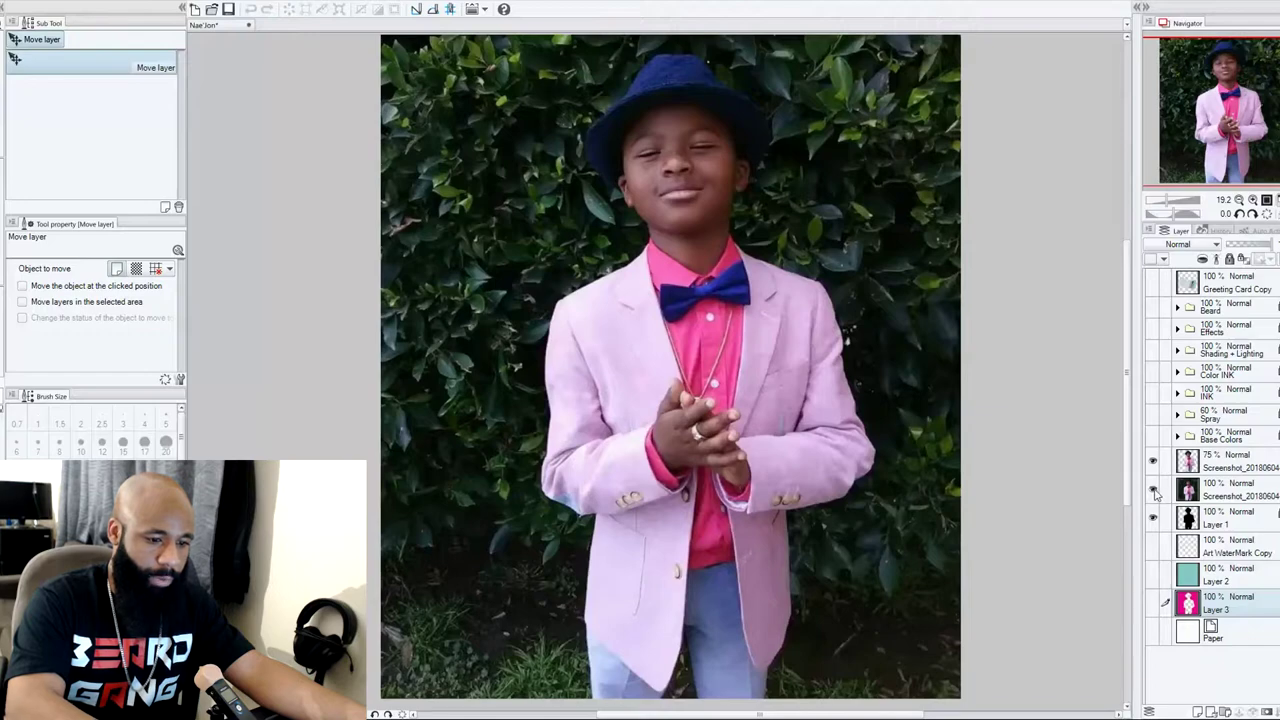
click(1153, 490)
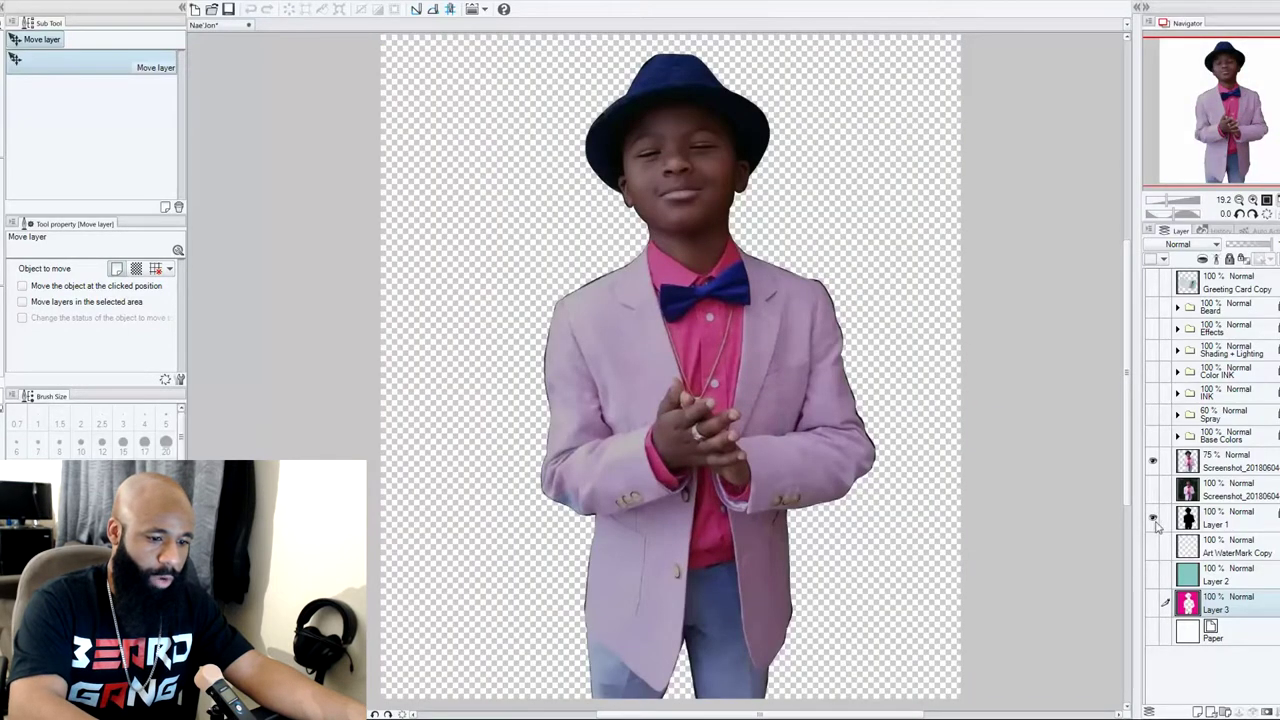
click(1153, 517)
click(1153, 517)
click(1153, 517)
click(1153, 517)
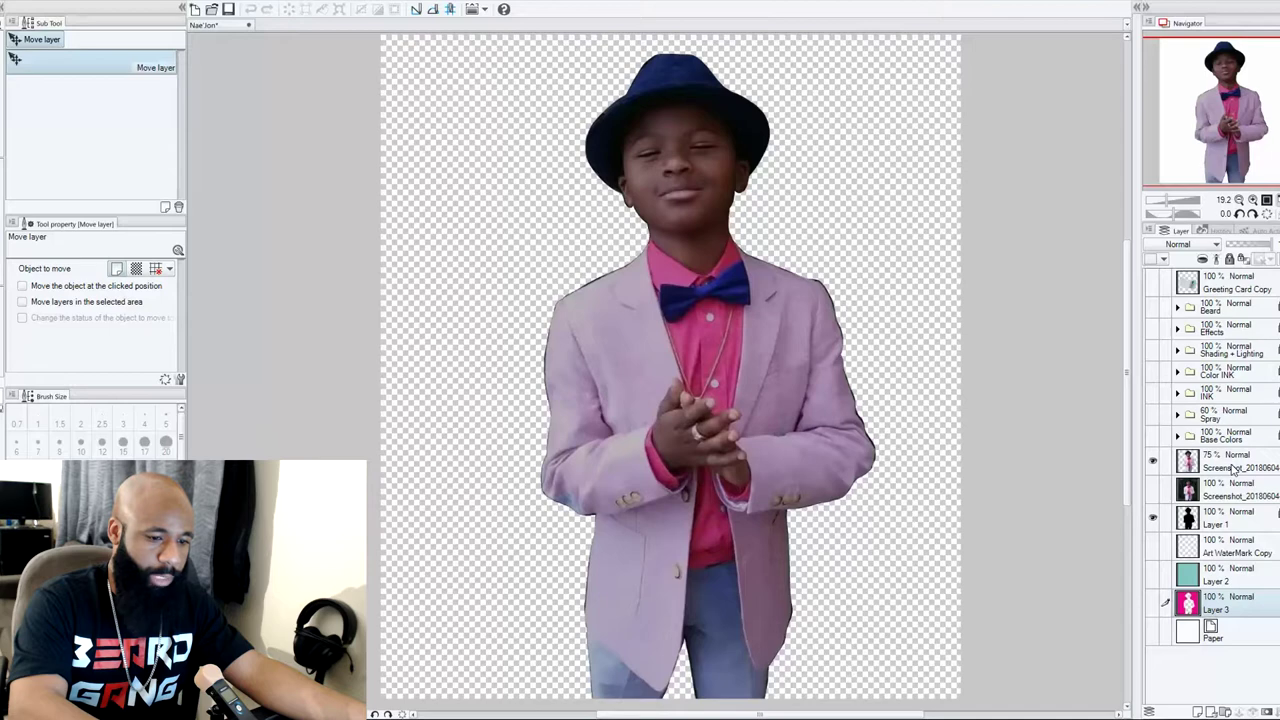
Show the teal Layer 2 background and watermark layer, plus the INK folder with its Inking line art
click(1153, 574)
click(1153, 546)
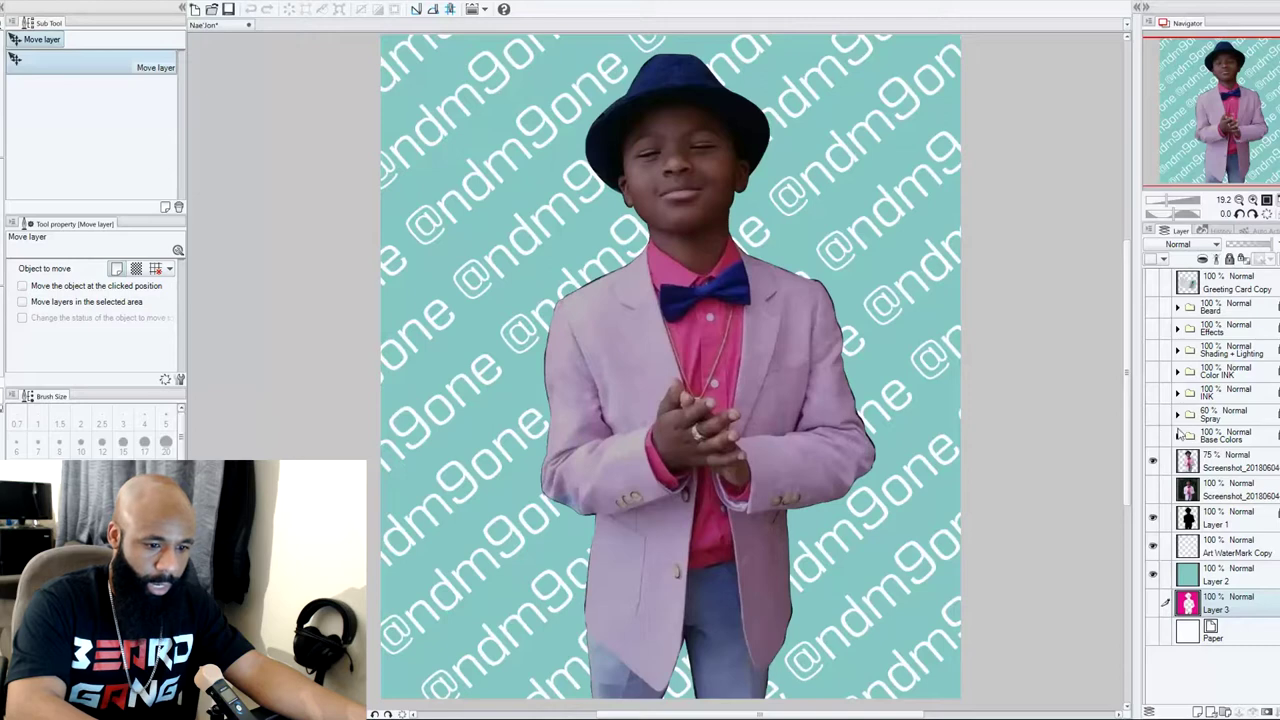
click(1177, 394)
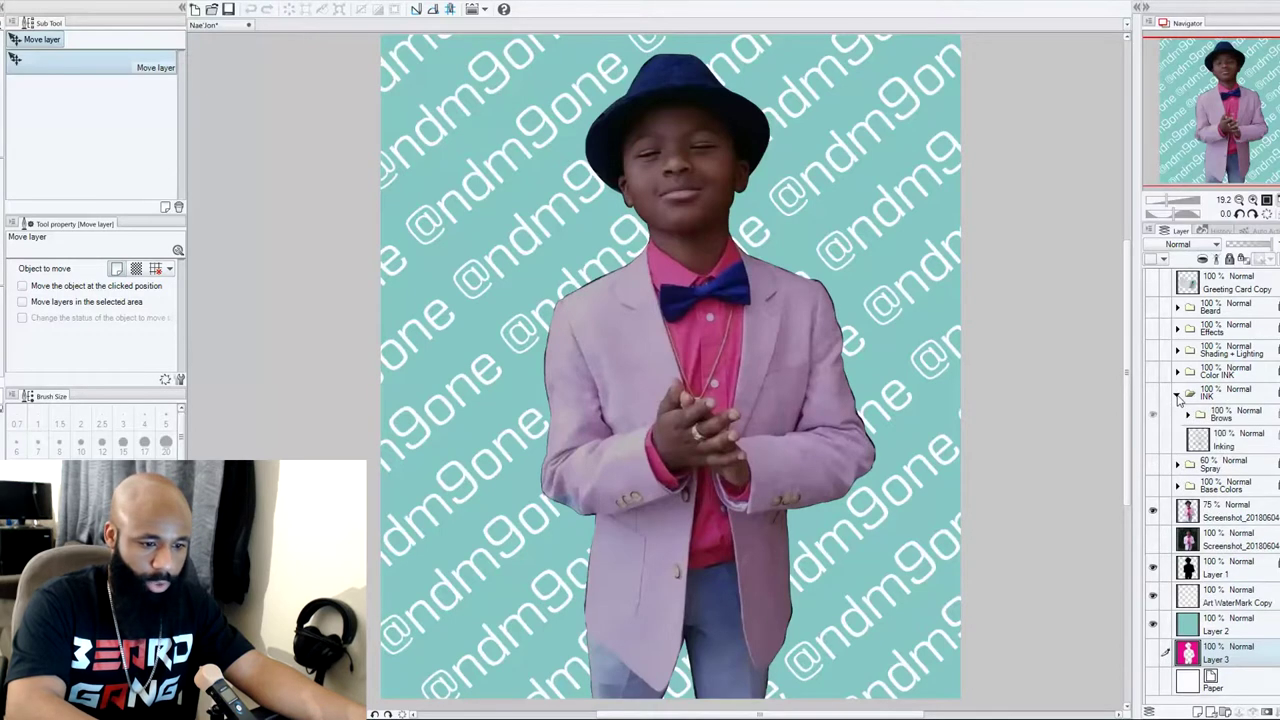
click(1153, 438)
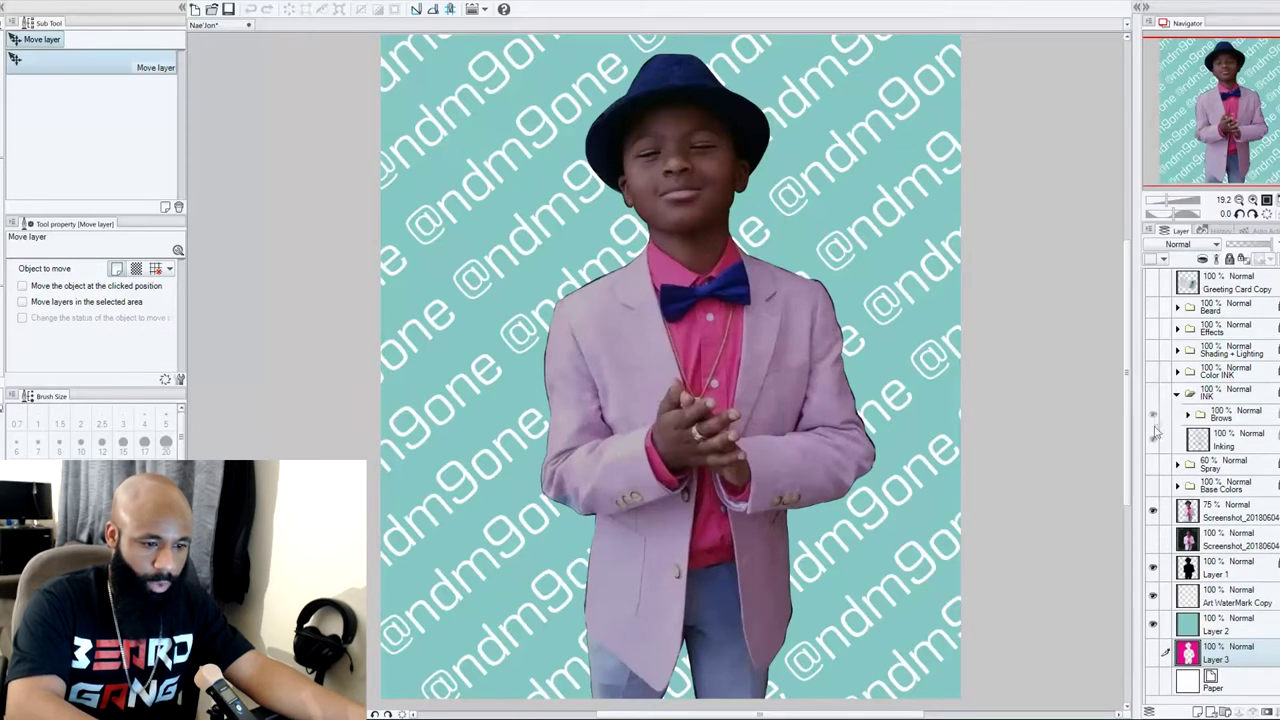
click(1153, 393)
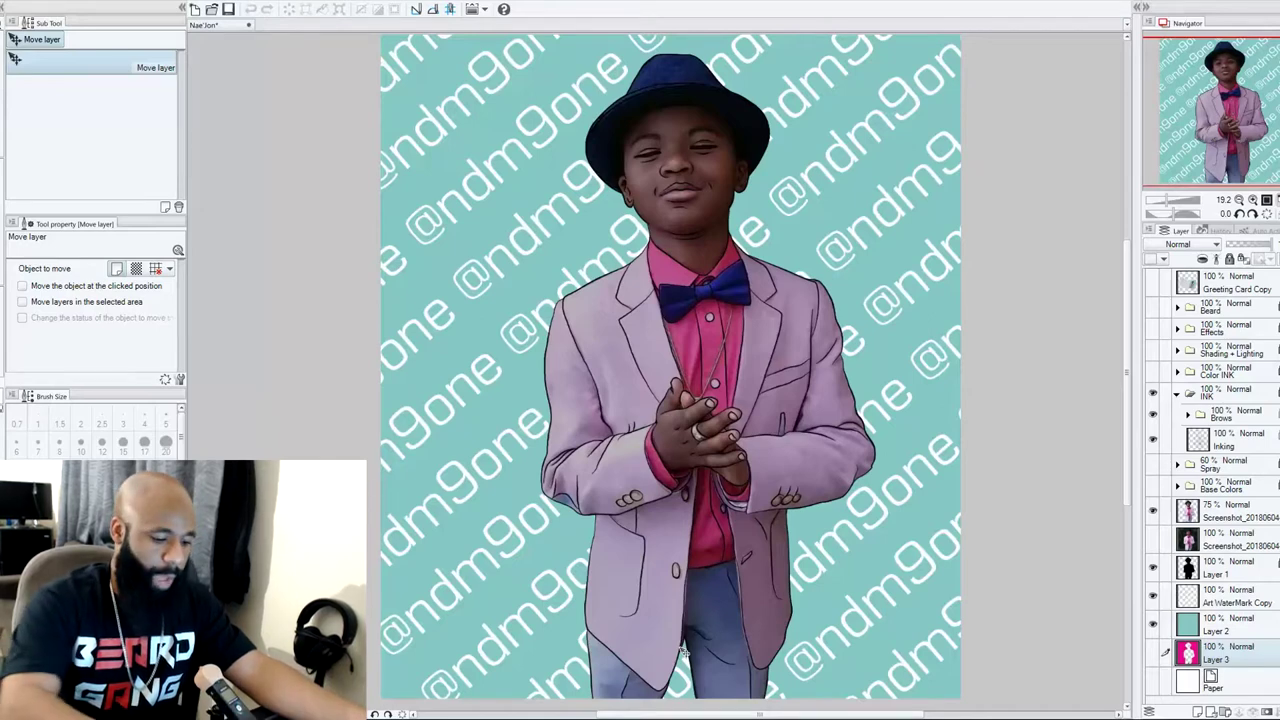
Hide the 75% cutout photo and check the ink lines with the Layer 1 silhouette off and on
click(1152, 512)
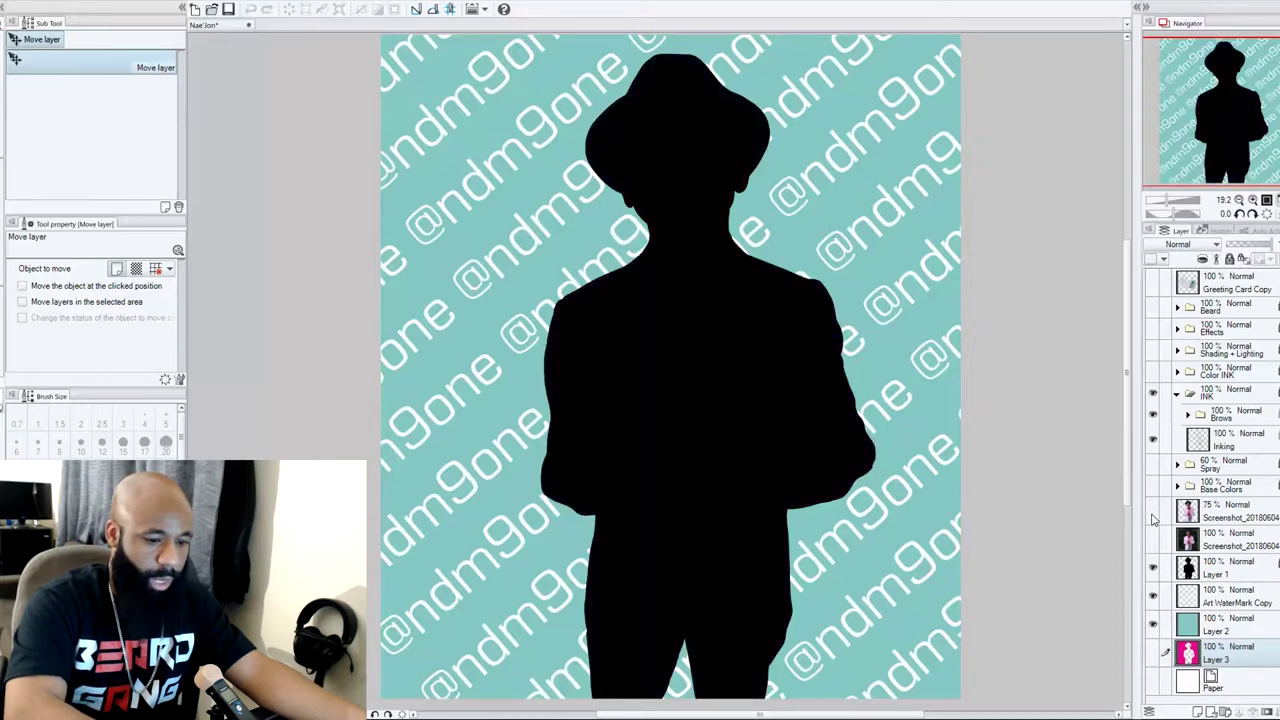
click(1155, 567)
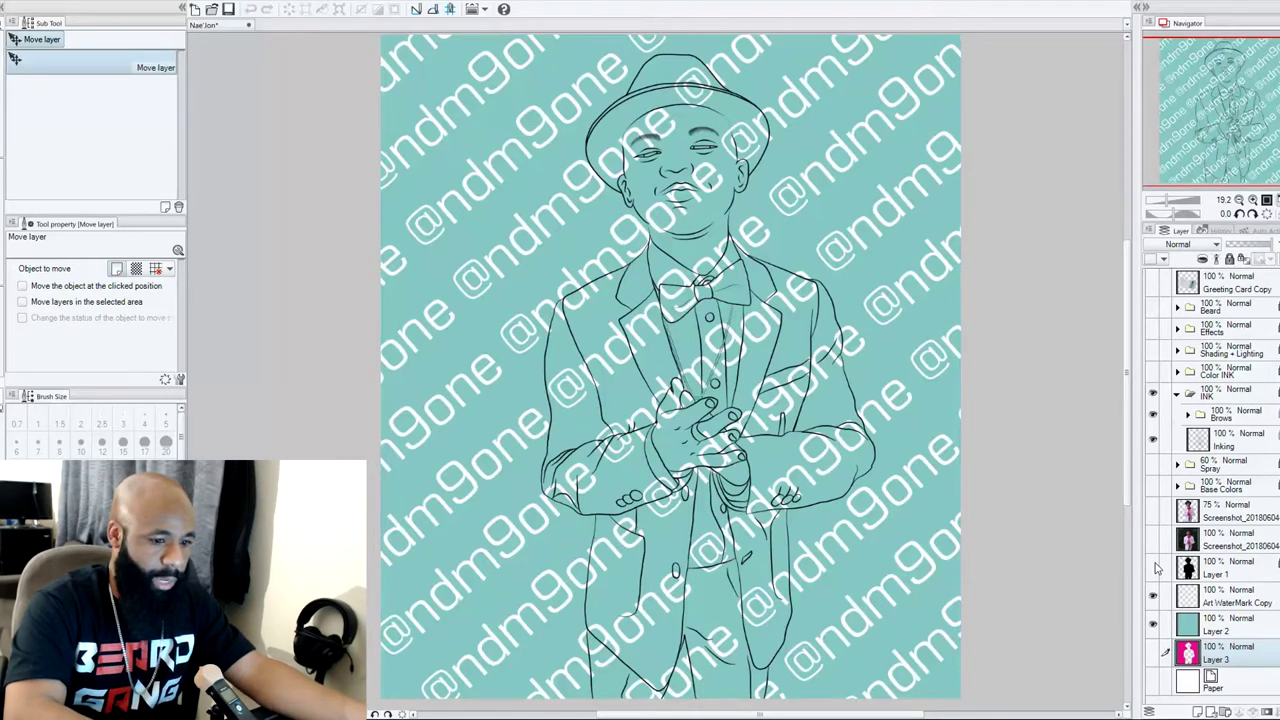
click(1155, 567)
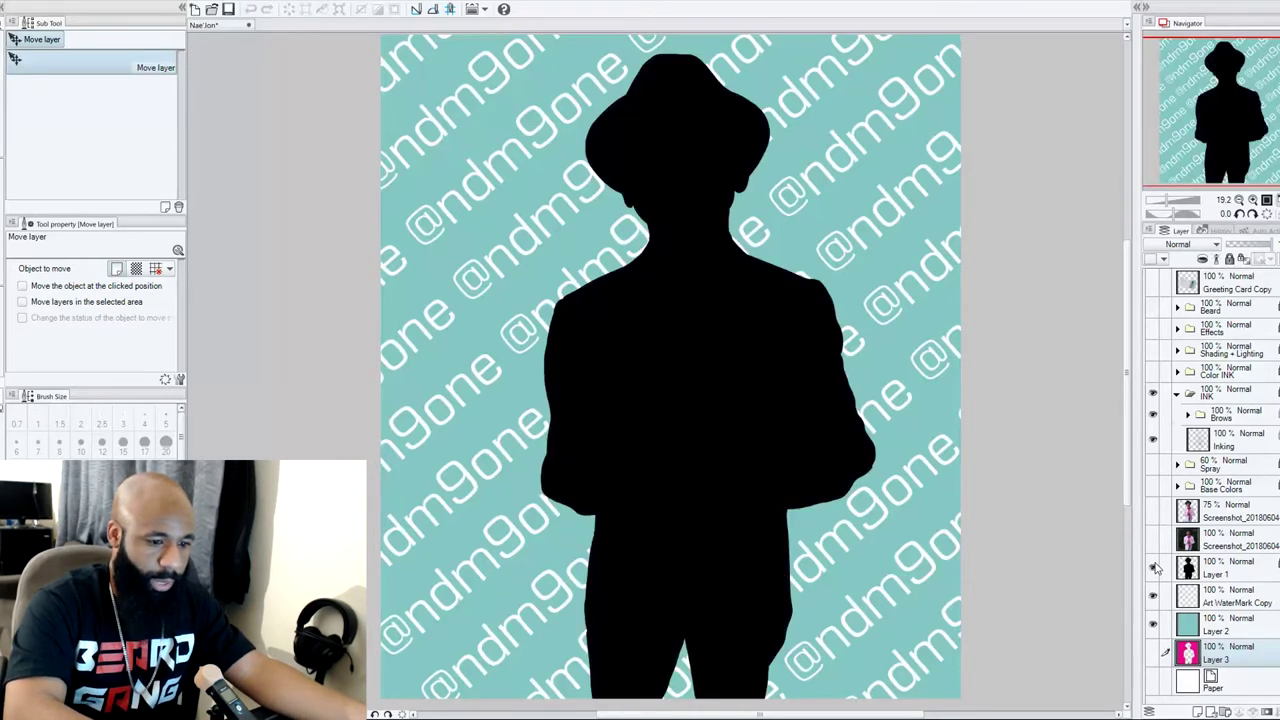
Show the Base Colors folder and expand it to list its individual color layers
click(1153, 488)
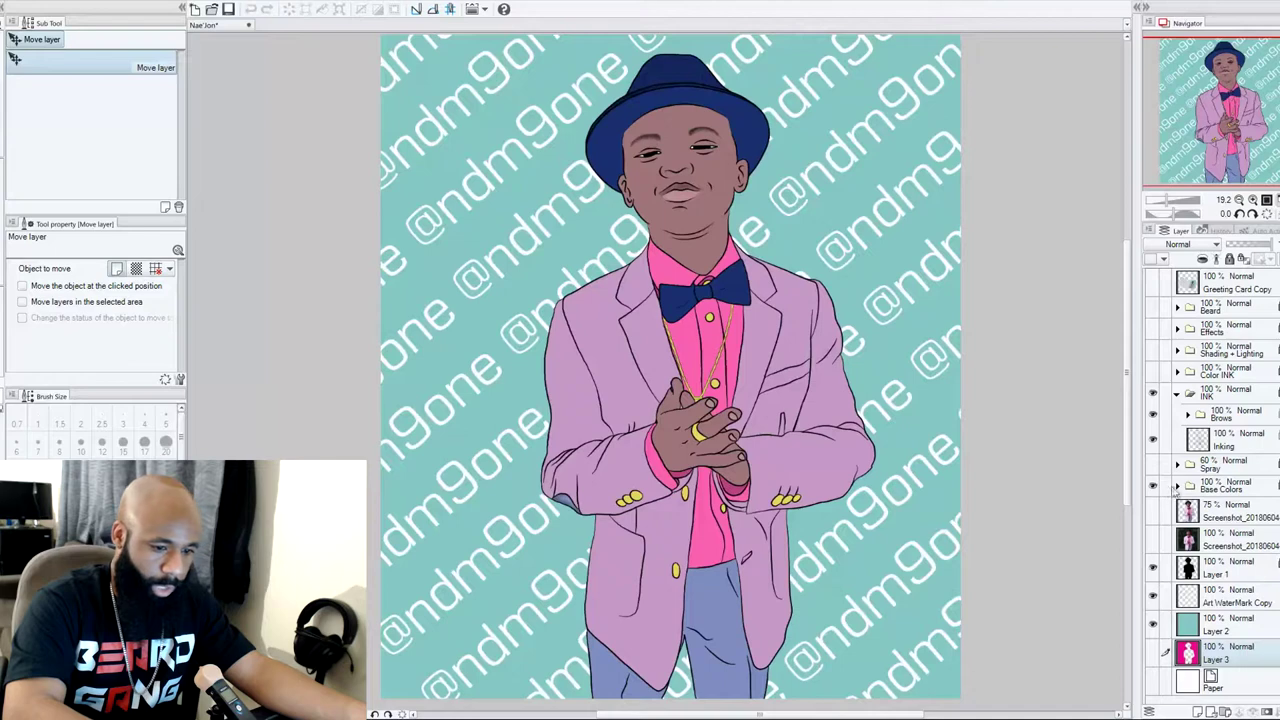
click(1177, 487)
scroll(1177, 487, down, 2)
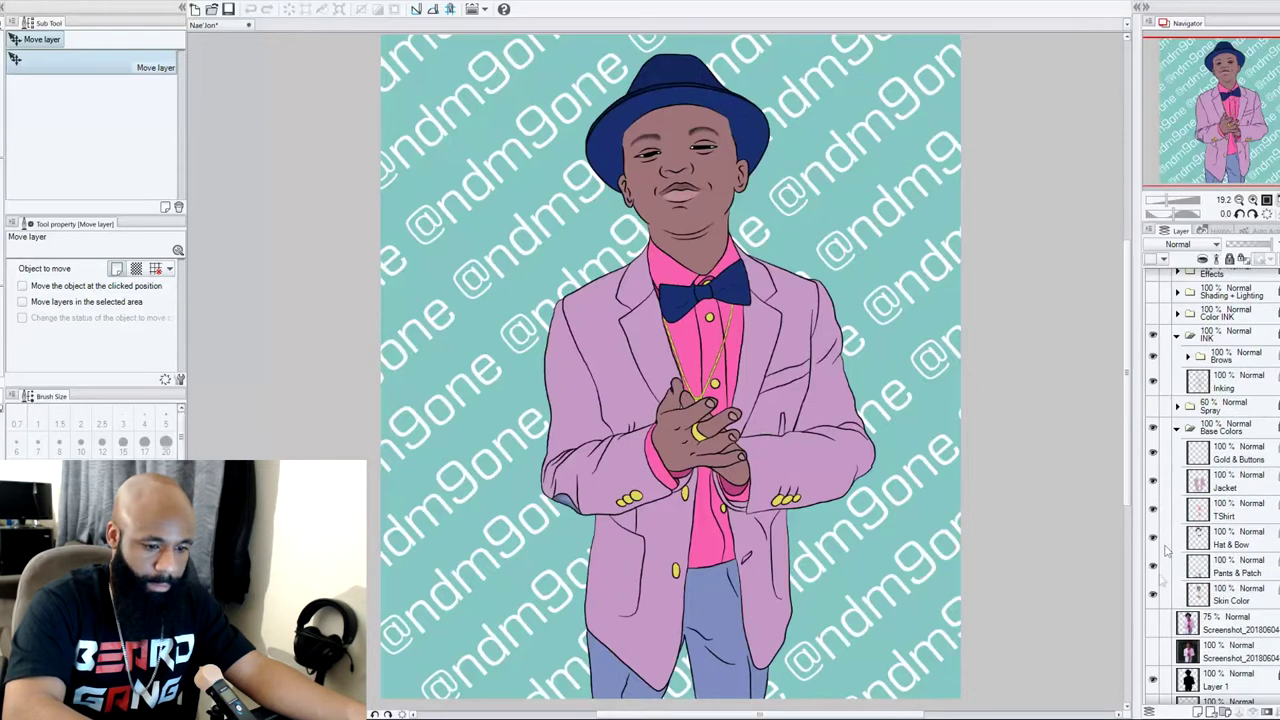
Toggle each base color layer off and on, from Skin Color up to Gold & Buttons, and collapse the Base Colors folder
click(1154, 595)
click(1154, 595)
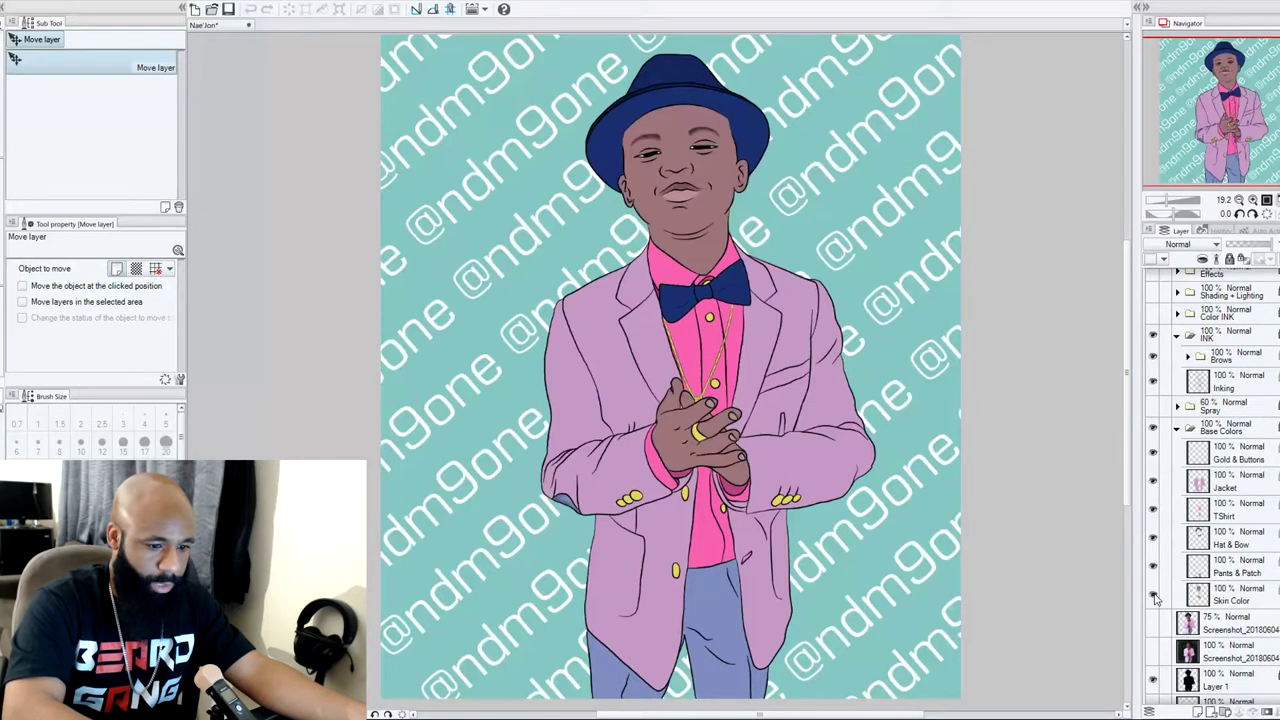
click(1152, 566)
click(1152, 566)
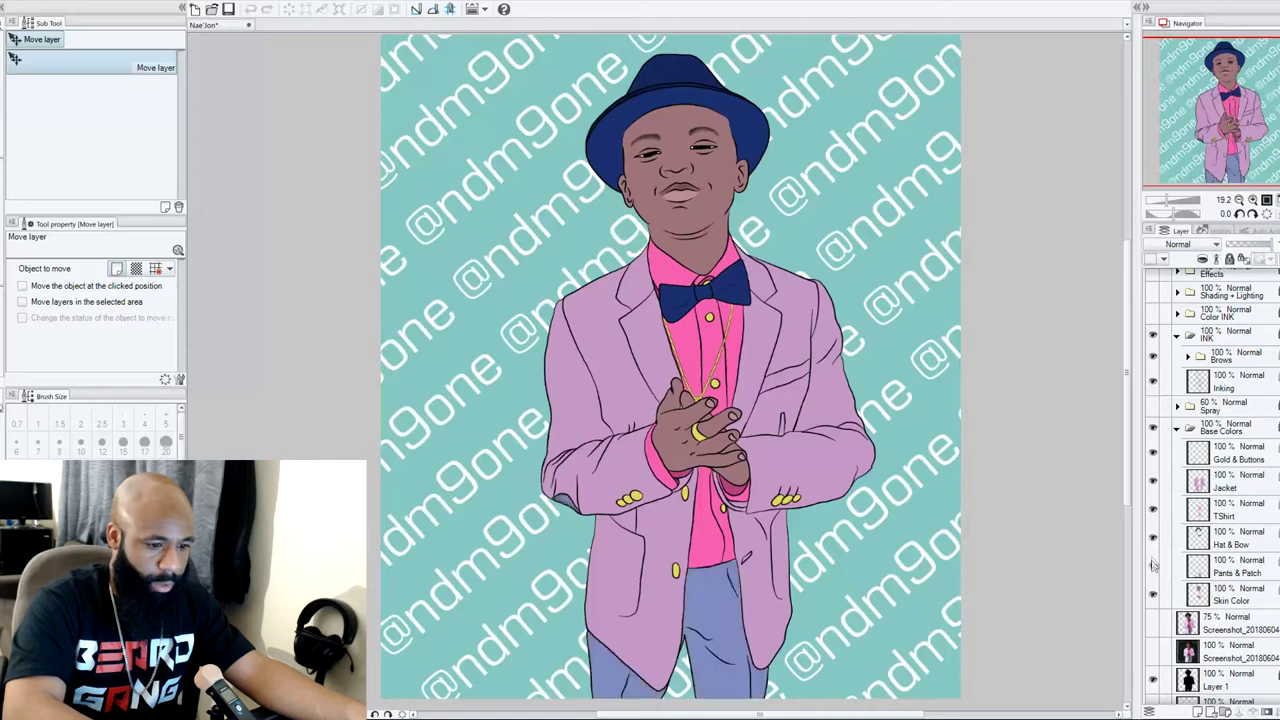
click(1151, 541)
click(1151, 541)
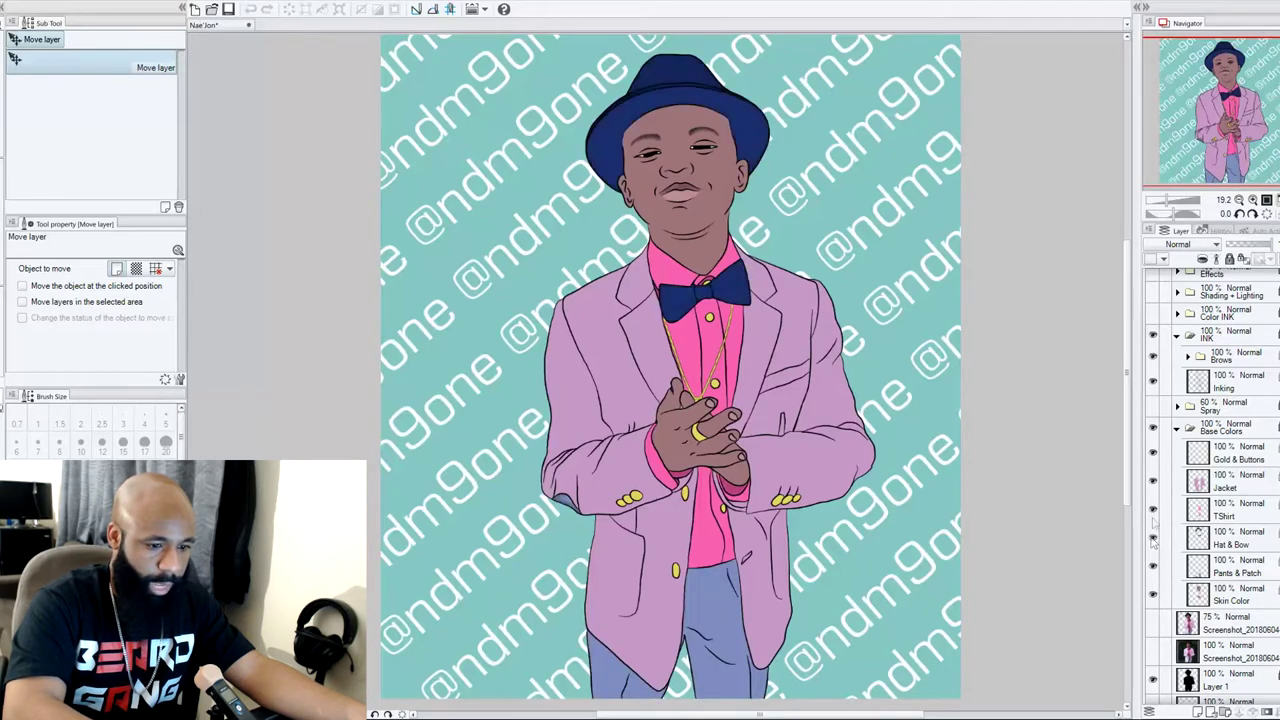
click(1152, 510)
click(1152, 510)
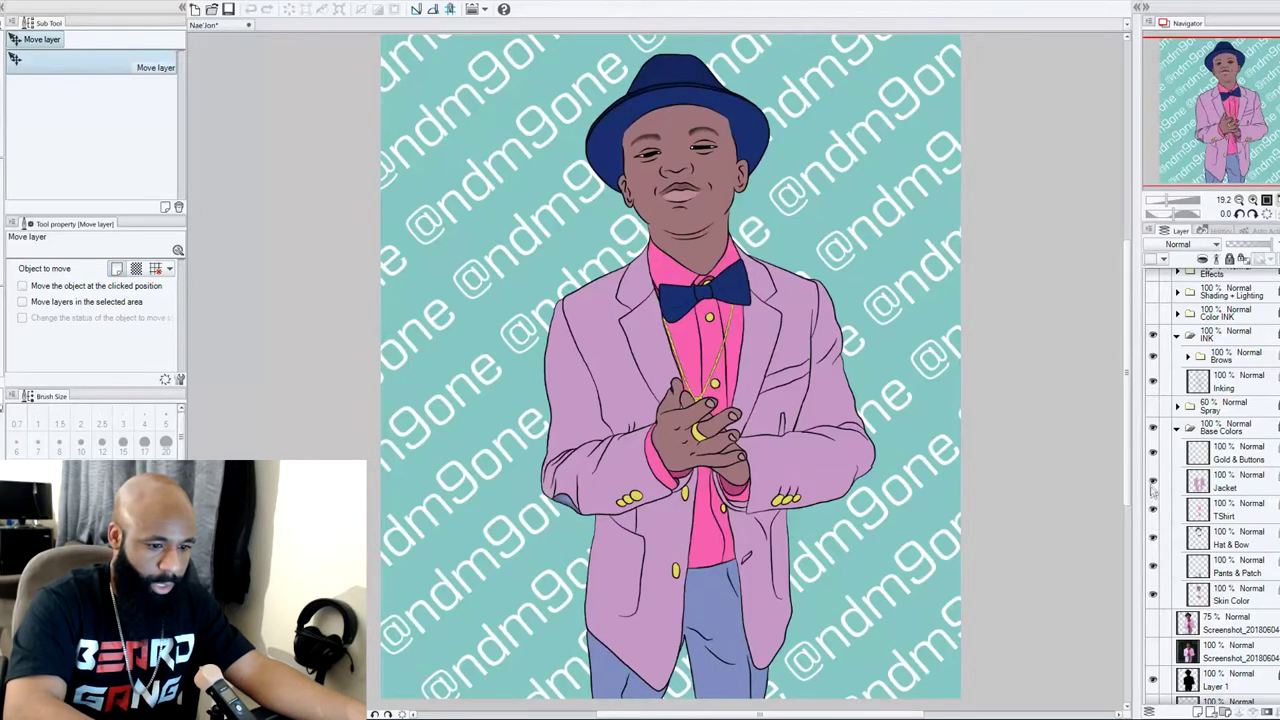
click(1151, 483)
click(1151, 483)
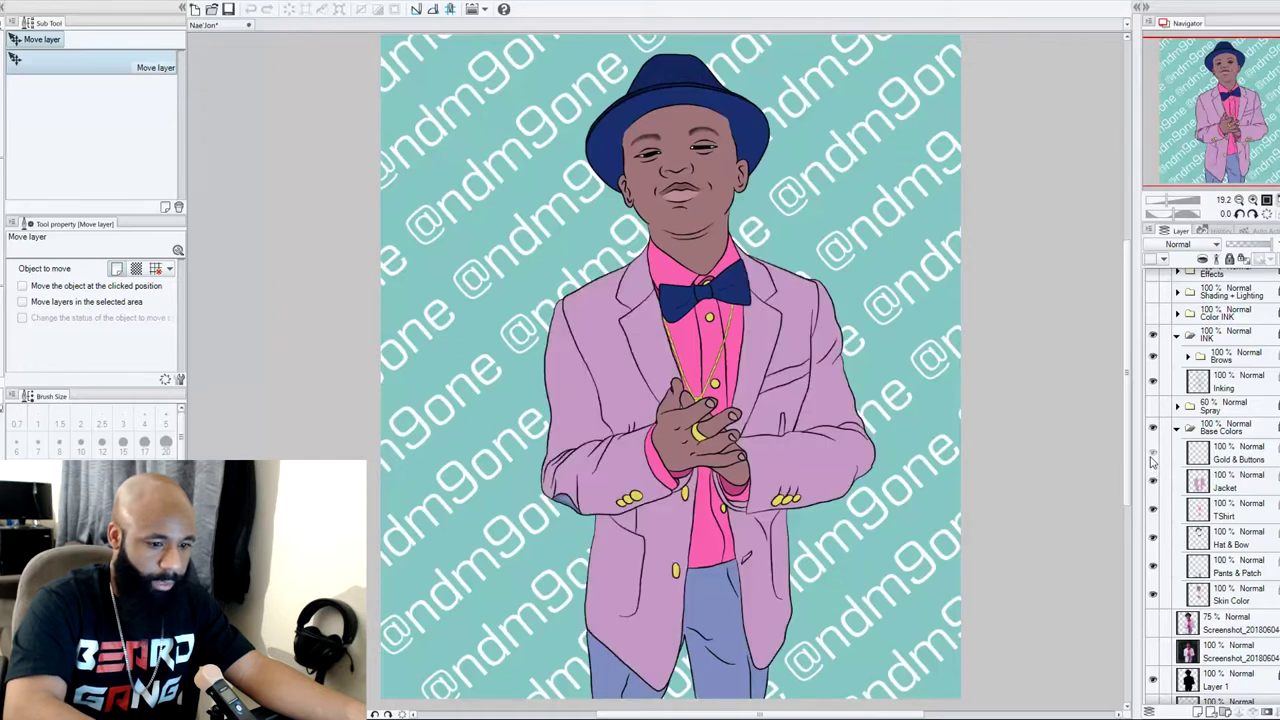
click(1152, 456)
click(1152, 456)
click(1152, 456)
click(1152, 456)
click(1177, 428)
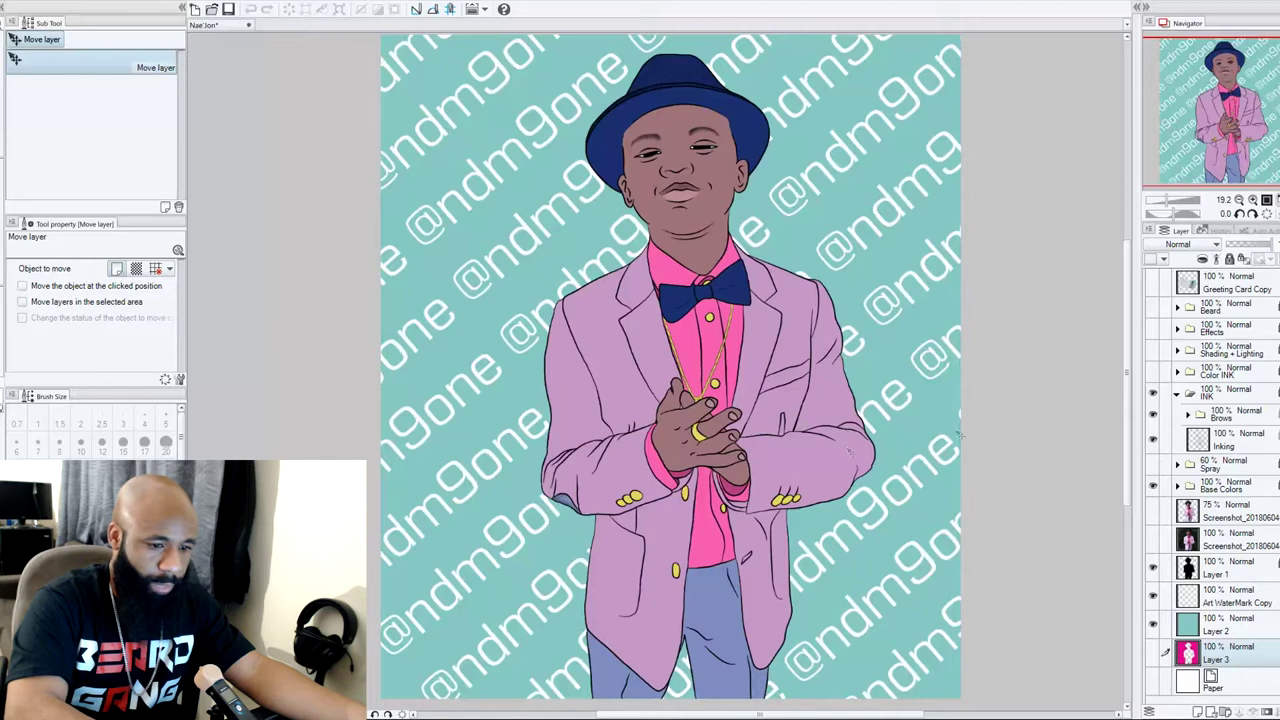
Show the Color INK folder over the drawing and collapse the INK folder
click(1152, 373)
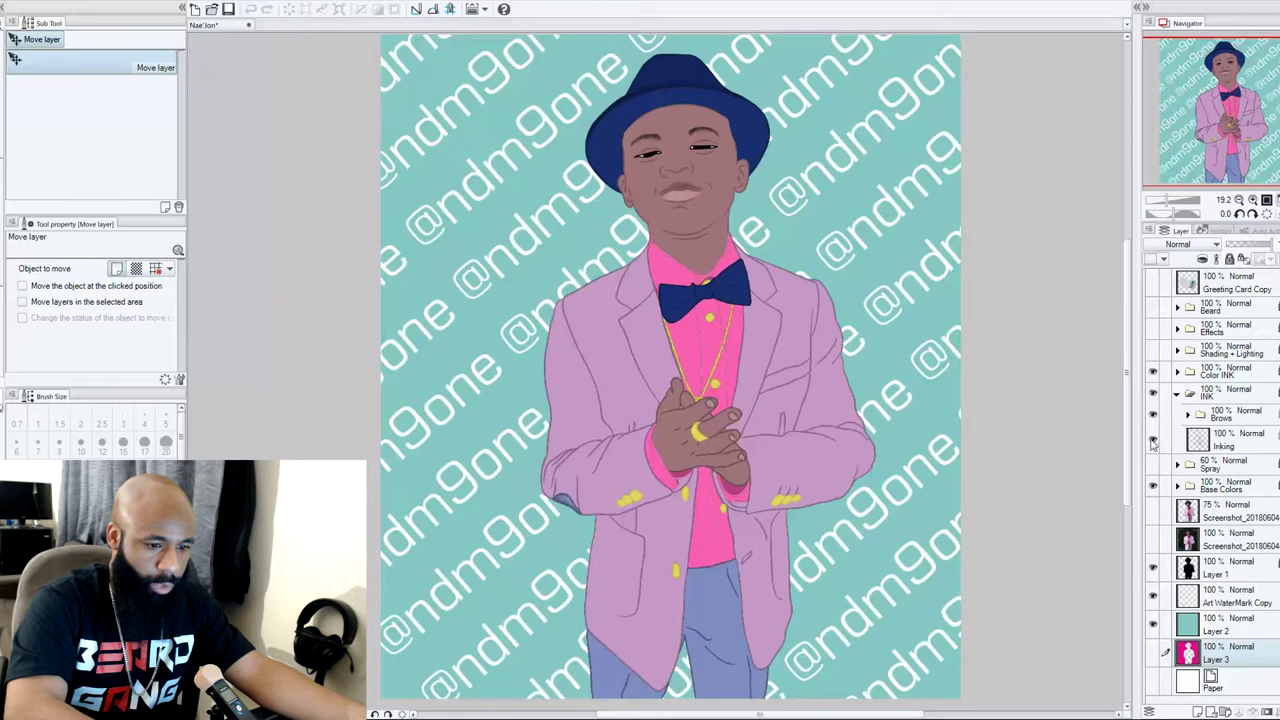
click(1177, 396)
click(1149, 396)
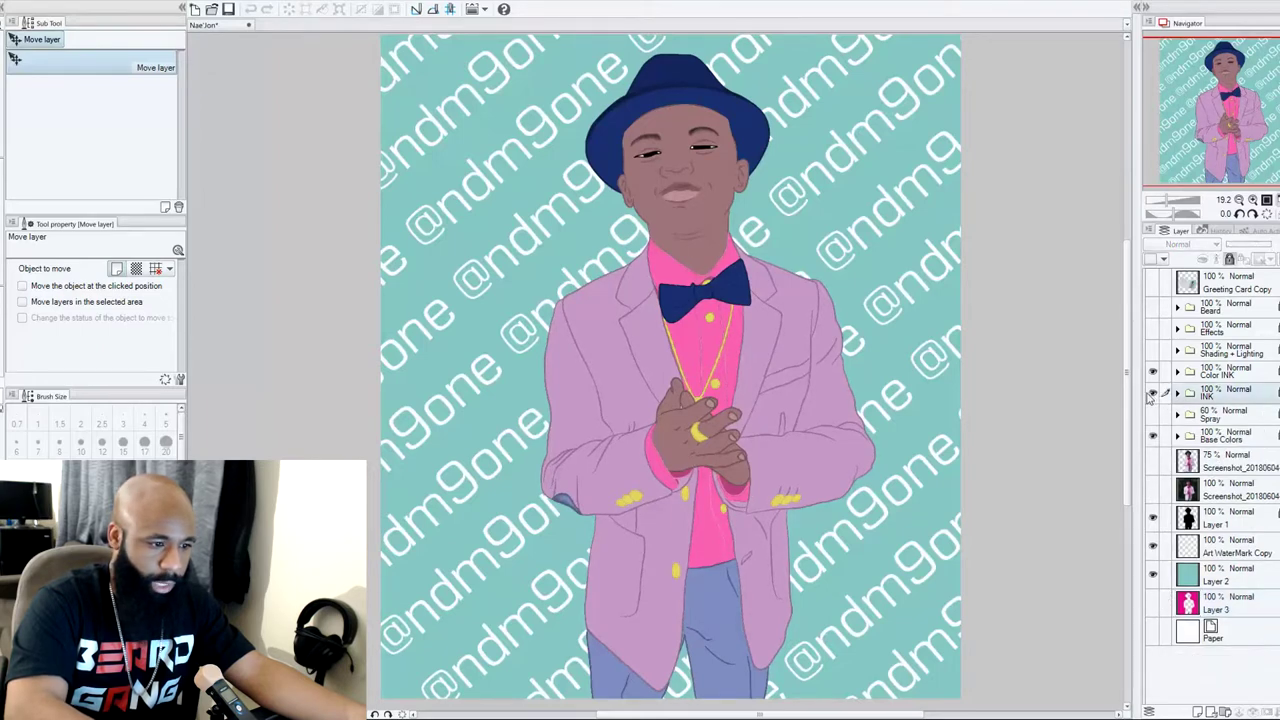
Compare the portrait with the INK folder's line art hidden and shown
click(1152, 395)
click(1152, 395)
click(1152, 395)
click(1152, 395)
click(1152, 395)
click(1152, 395)
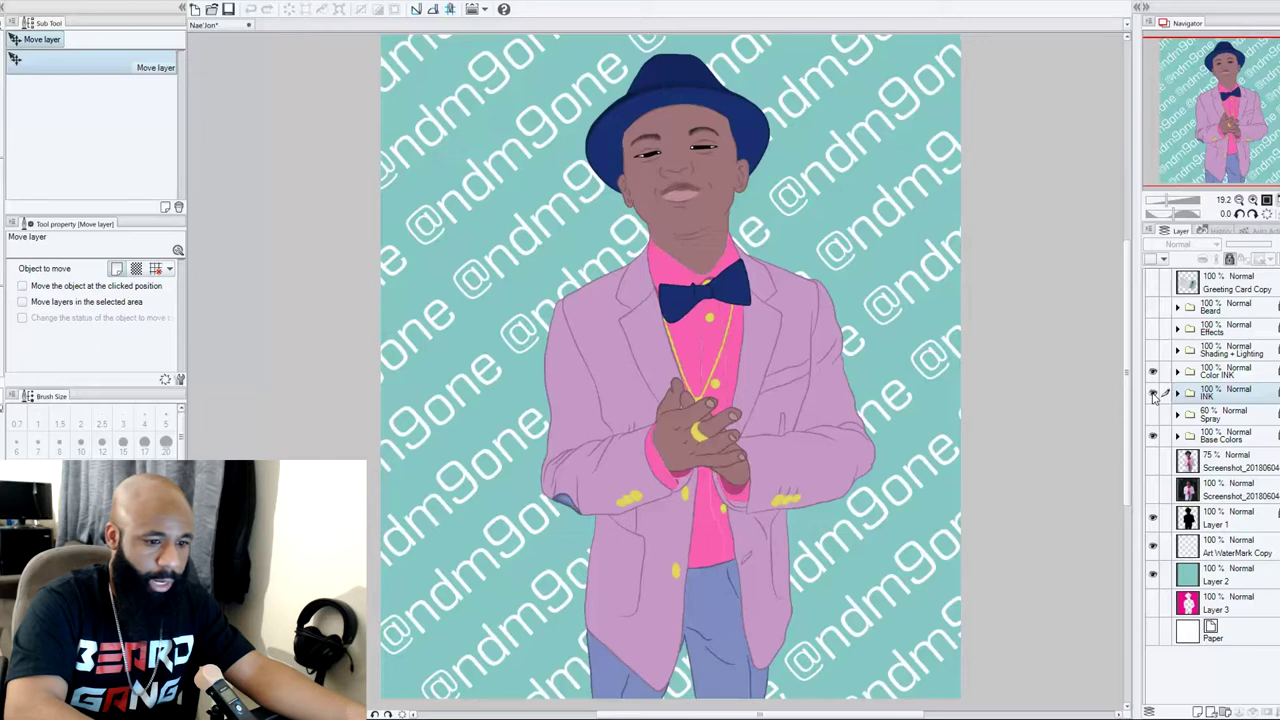
Compare the black line art with the colored lines by toggling the Color INK folder, leaving it visible
click(1153, 371)
click(1153, 371)
click(1153, 371)
click(1153, 371)
click(1153, 371)
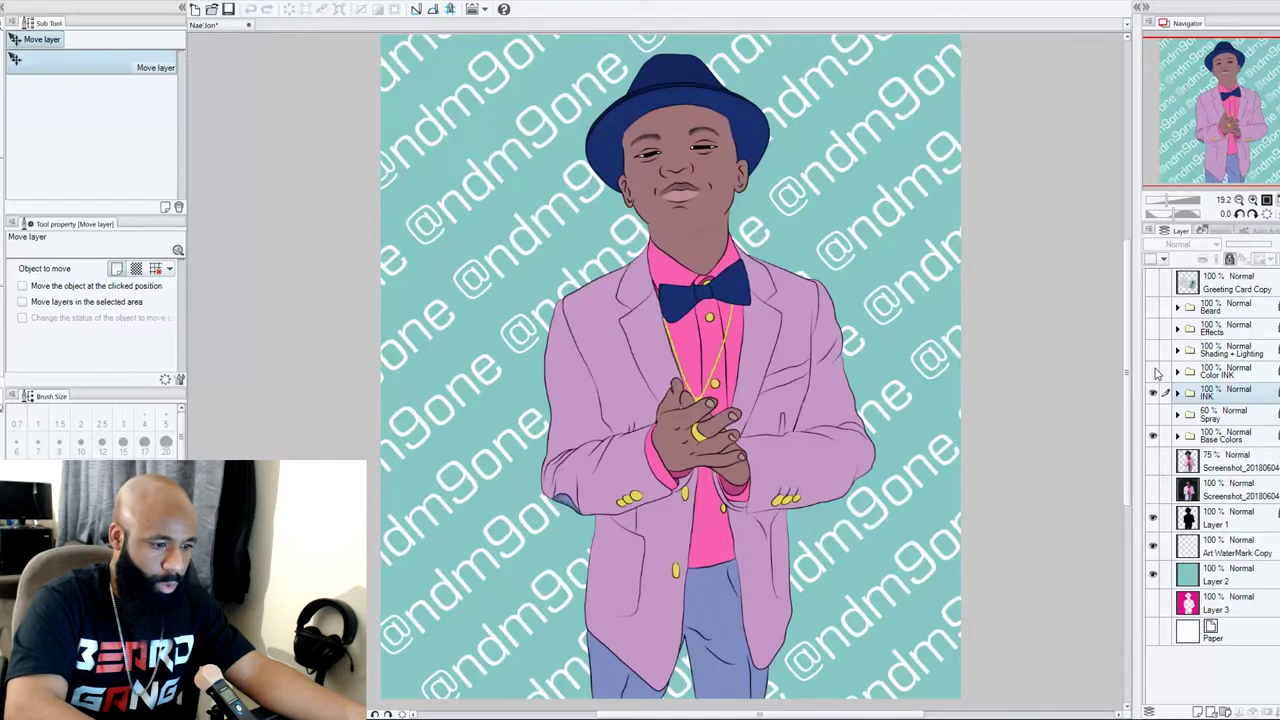
click(1153, 371)
click(1153, 371)
click(1153, 371)
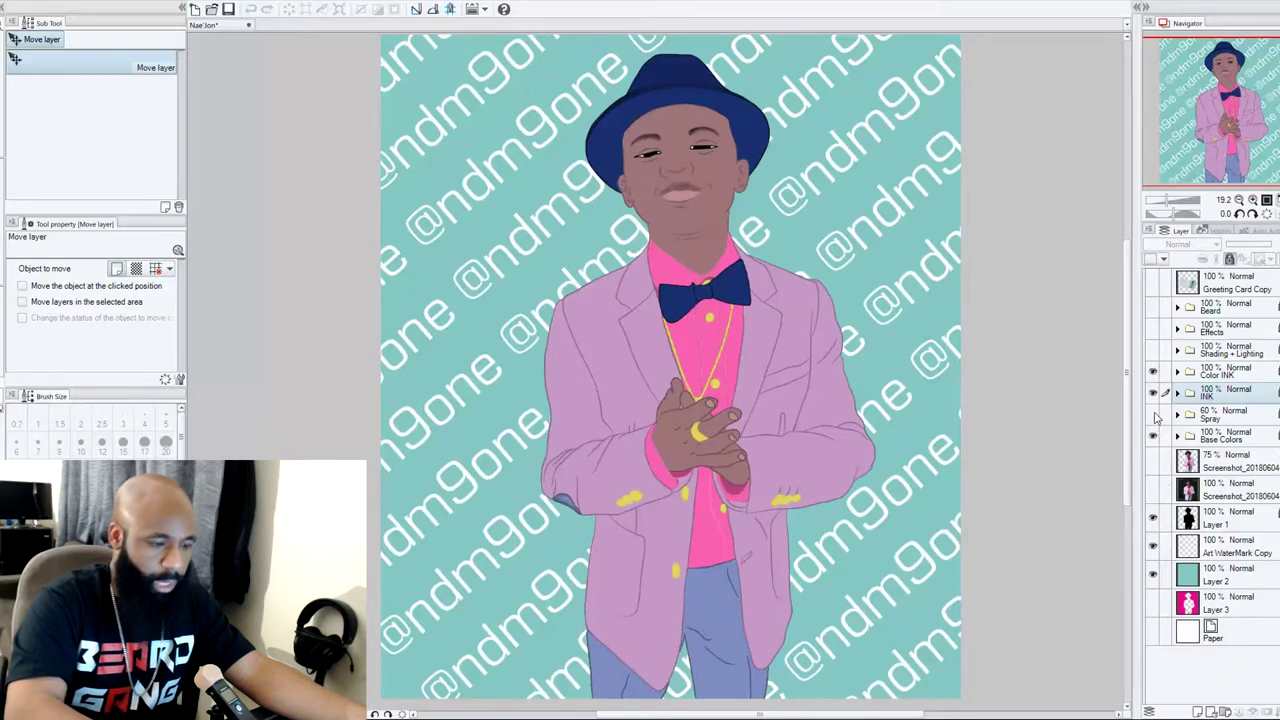
Show the 60% Spray folder and inspect its speckled texture up close on the jacket
key(ctrl+plus)
key(ctrl+plus)
key(ctrl+plus)
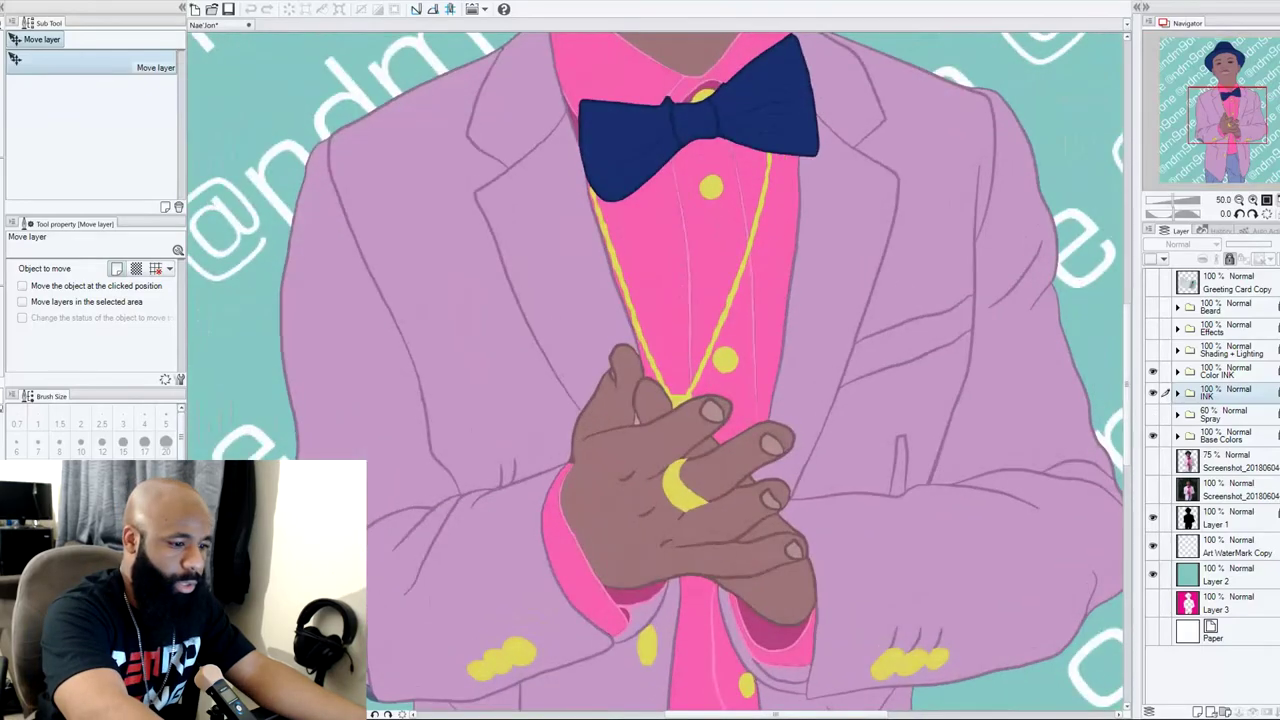
scroll(658, 372, down, 5)
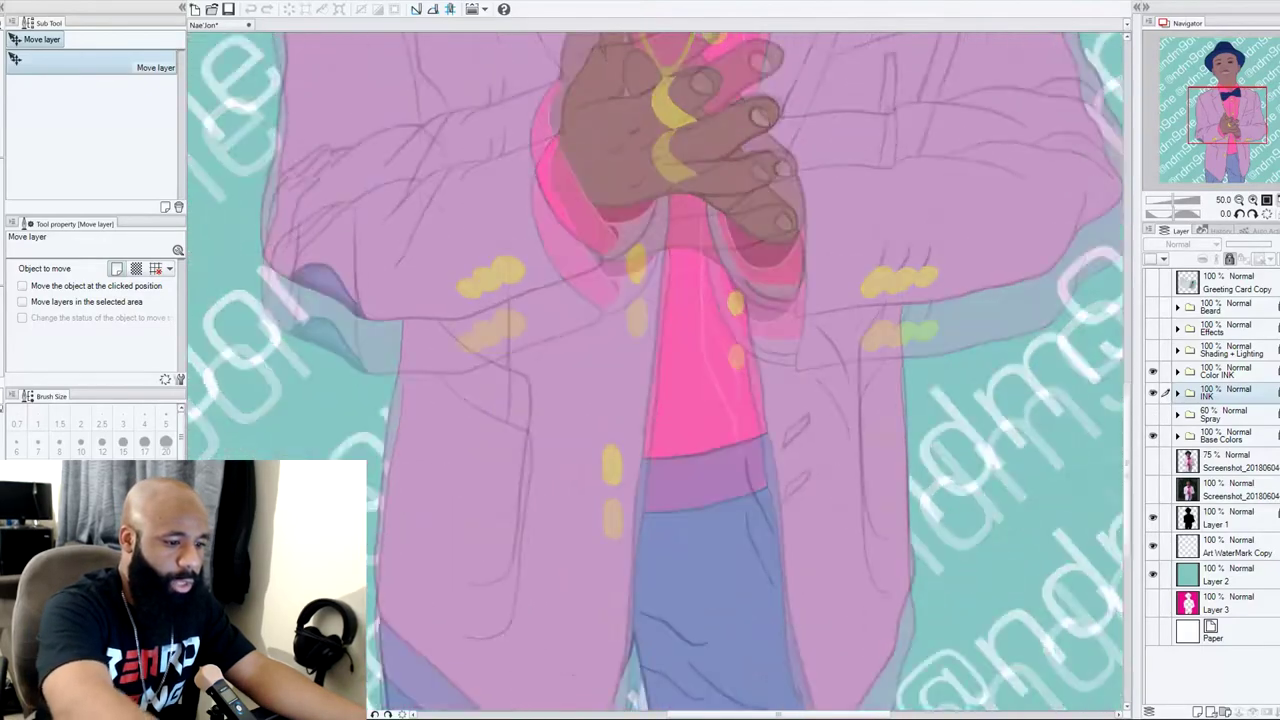
scroll(658, 372, down, 3)
scroll(658, 372, up, 3)
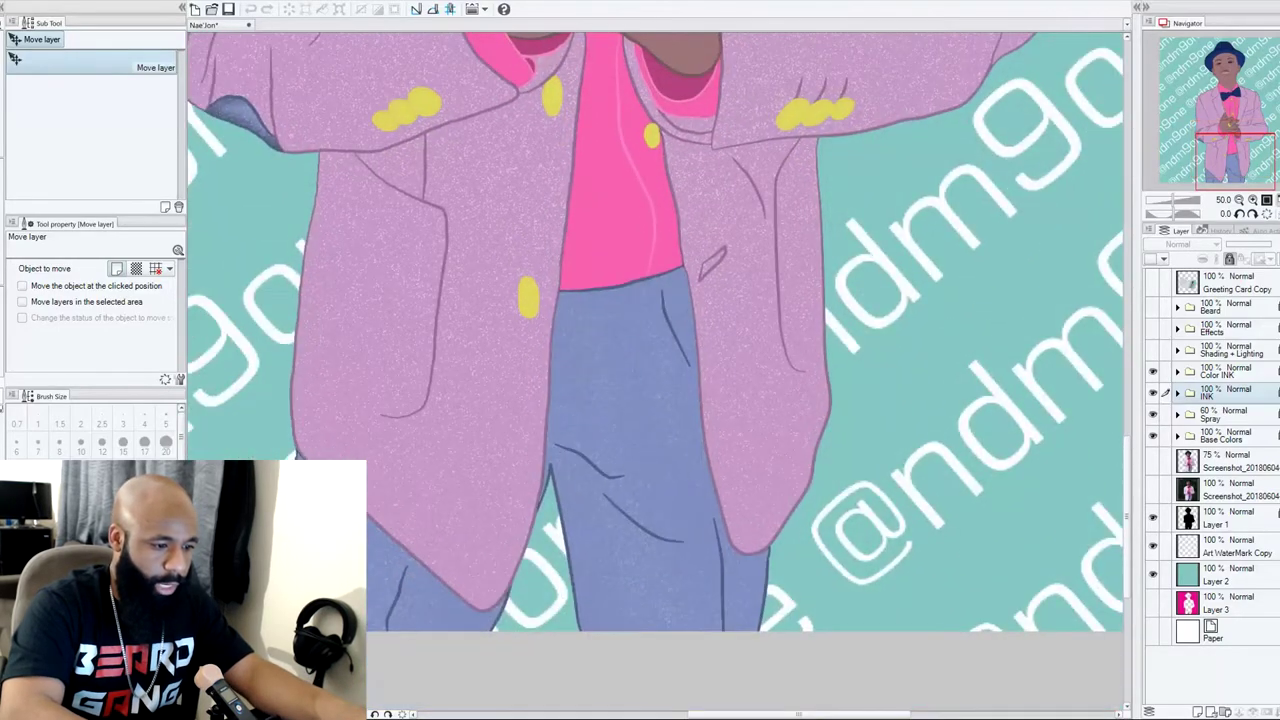
scroll(656, 344, up, 3)
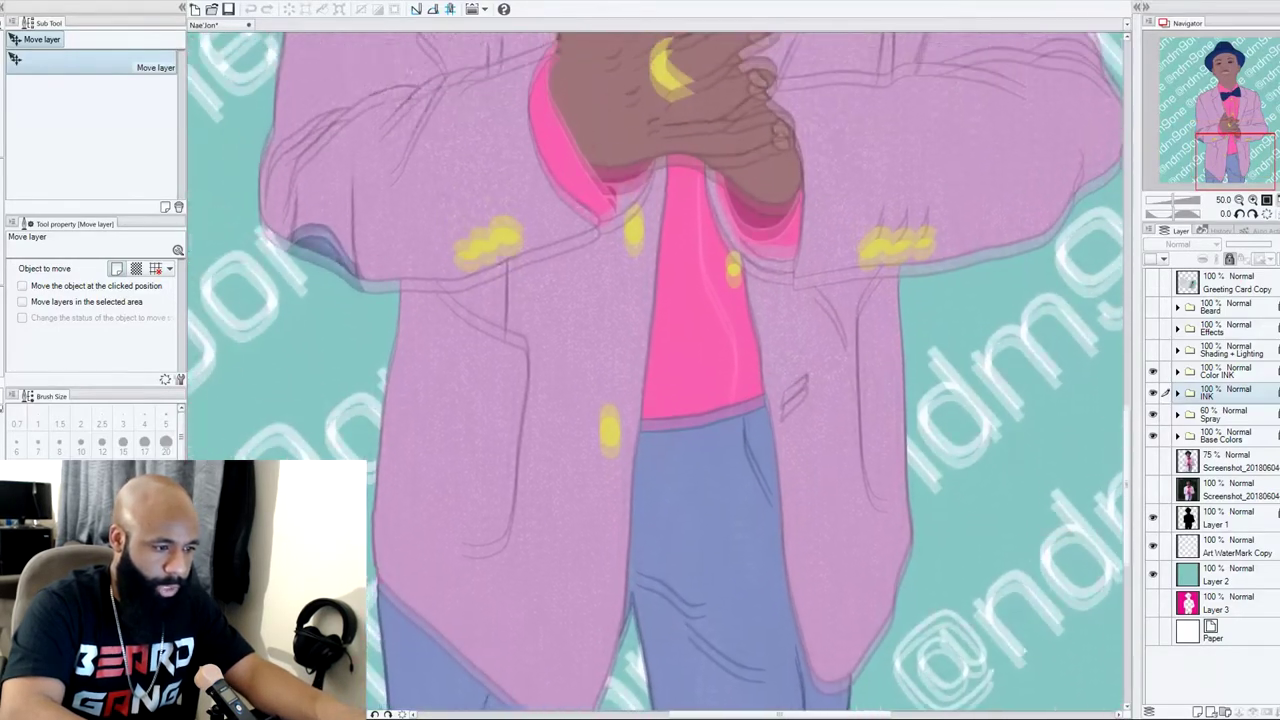
scroll(656, 344, up, 2)
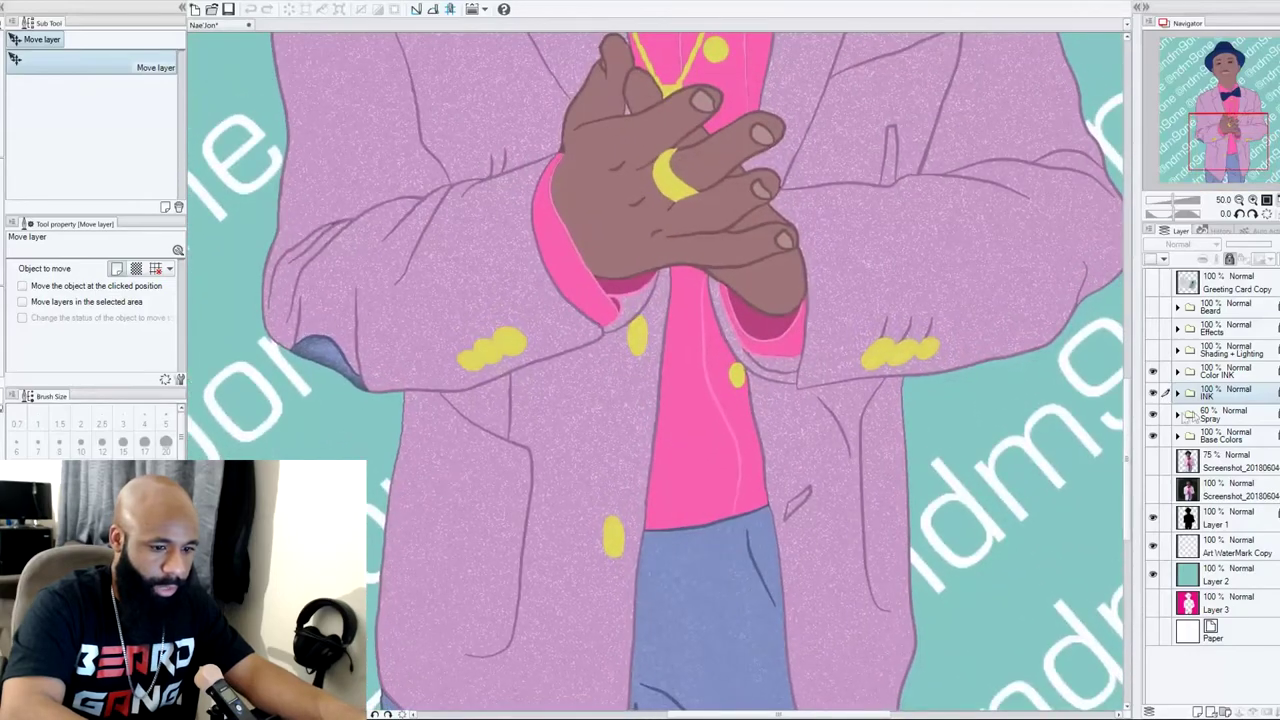
click(1153, 415)
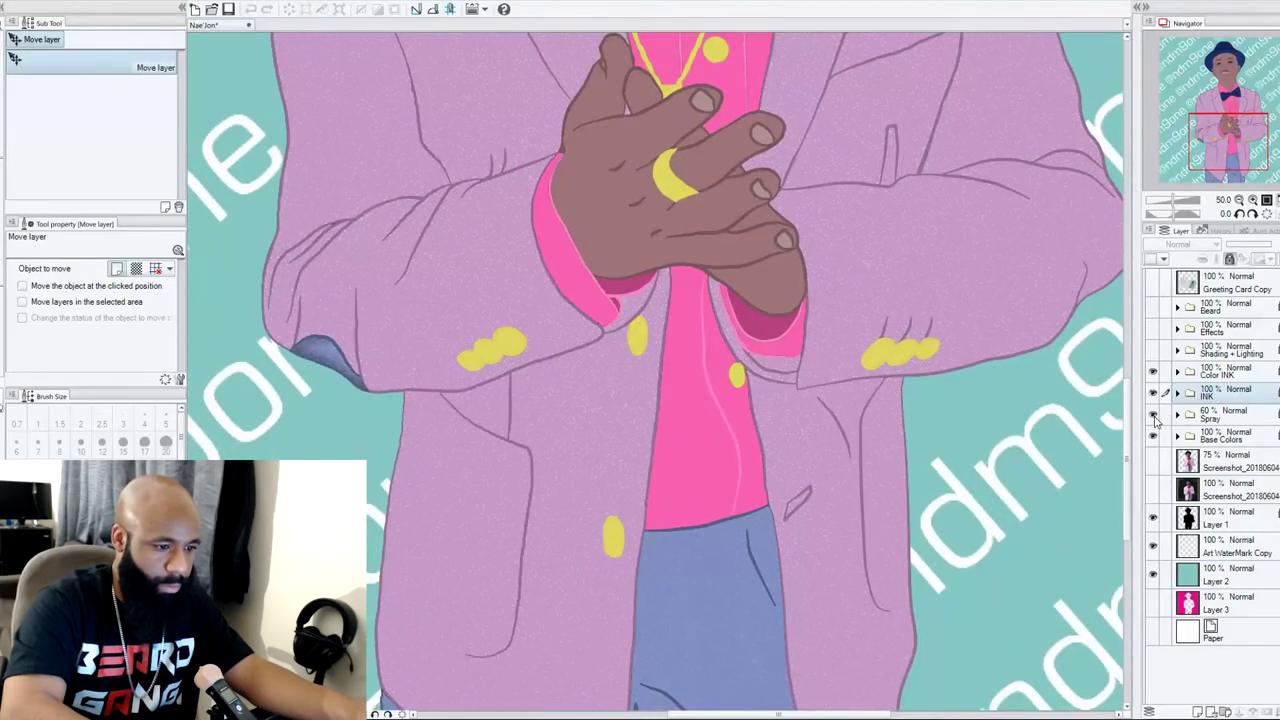
scroll(656, 370, up, 3)
scroll(656, 370, down, 2)
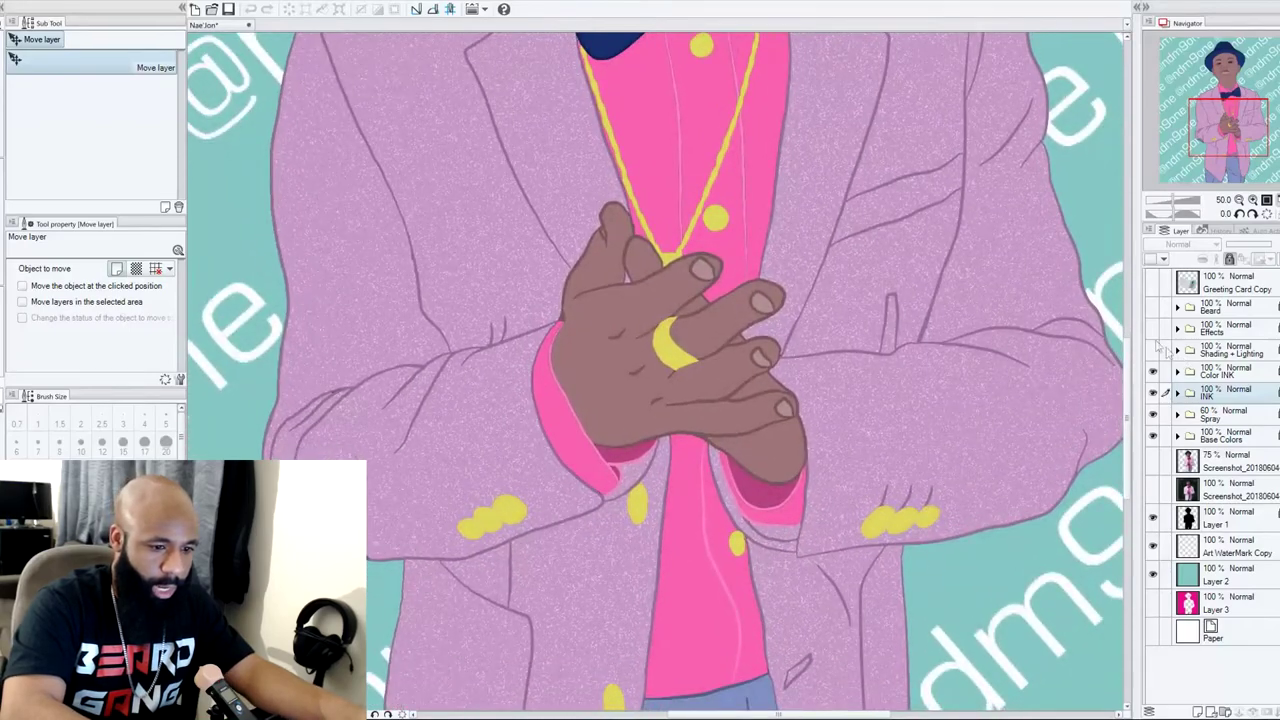
Show the Effects folder and examine the sparkles on the necklace, ring and bow tie with it off and on
click(1152, 329)
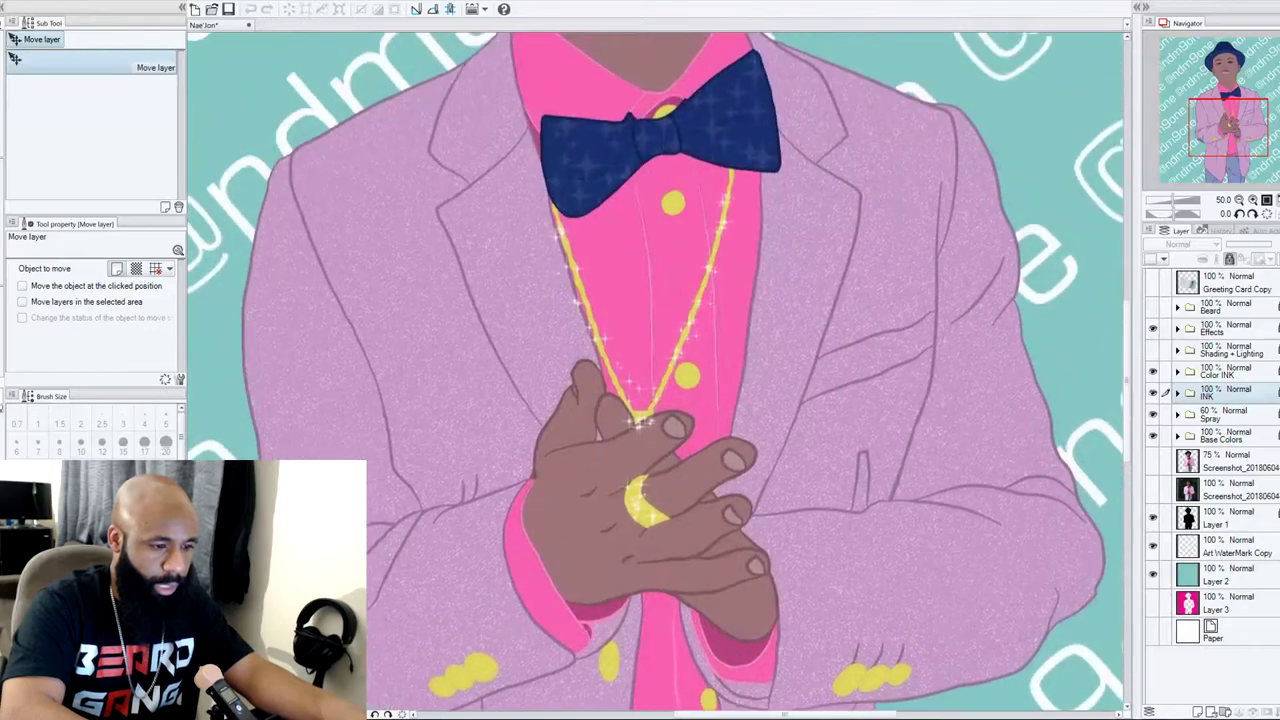
scroll(656, 370, up, 4)
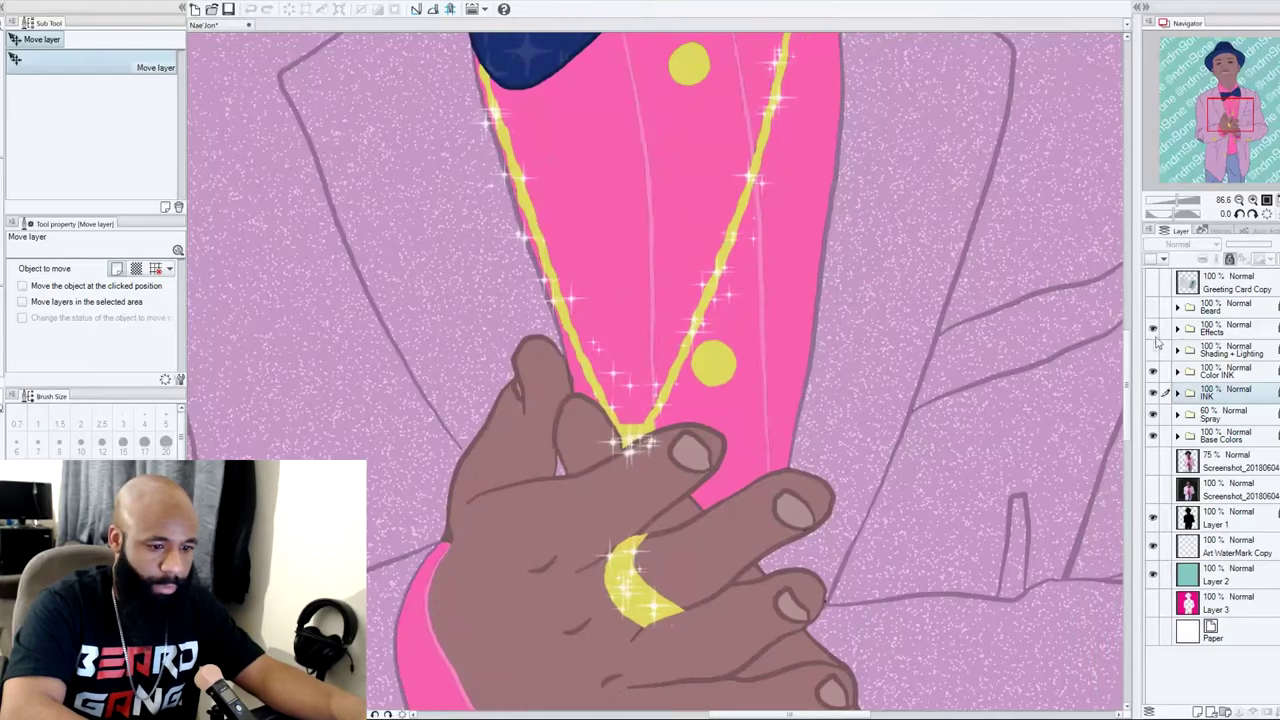
click(1152, 329)
click(1152, 329)
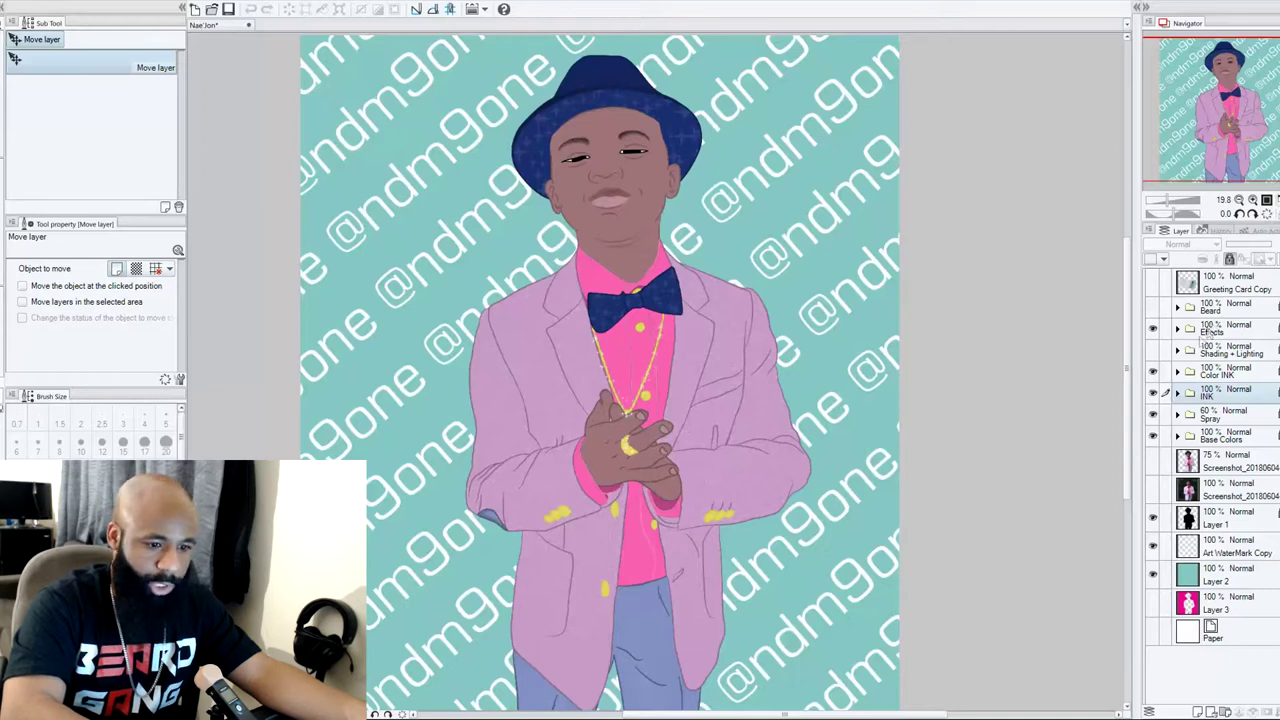
Expand and show the Shading + Lighting folder, and compare the portrait with its Lighting layer off and on
click(1177, 350)
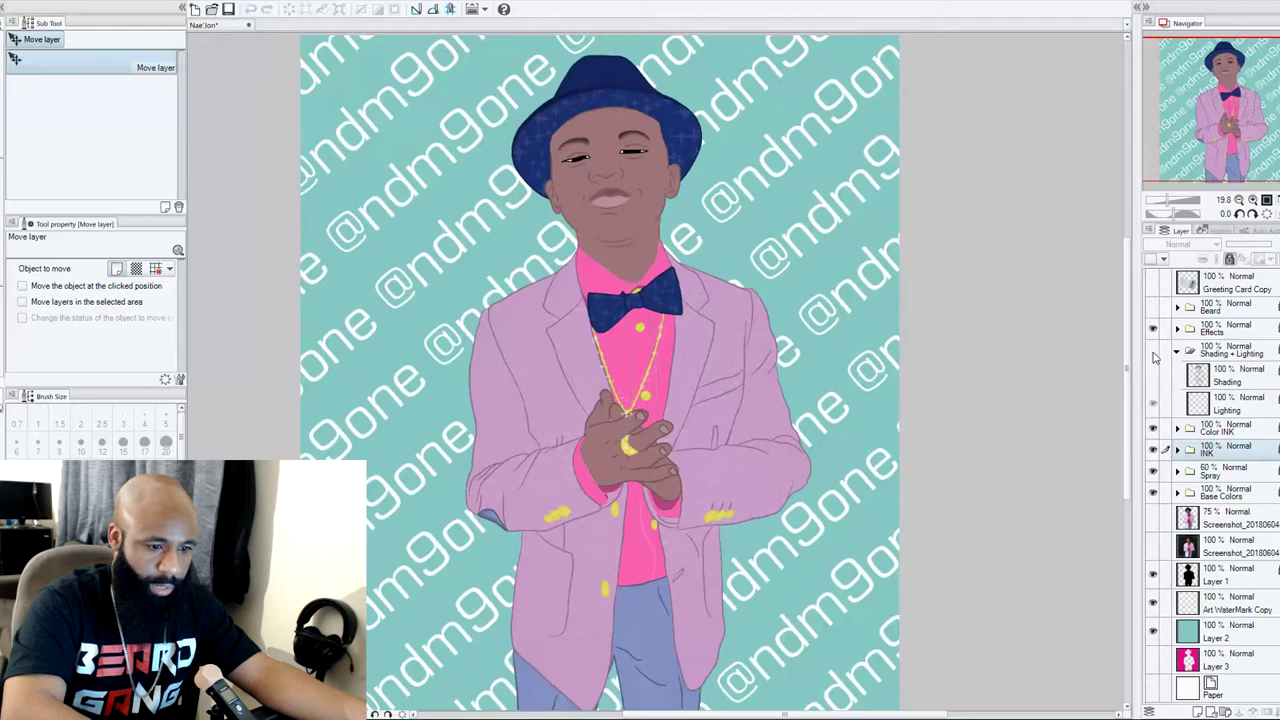
click(1153, 357)
click(1153, 410)
click(1153, 404)
click(1153, 404)
click(1153, 404)
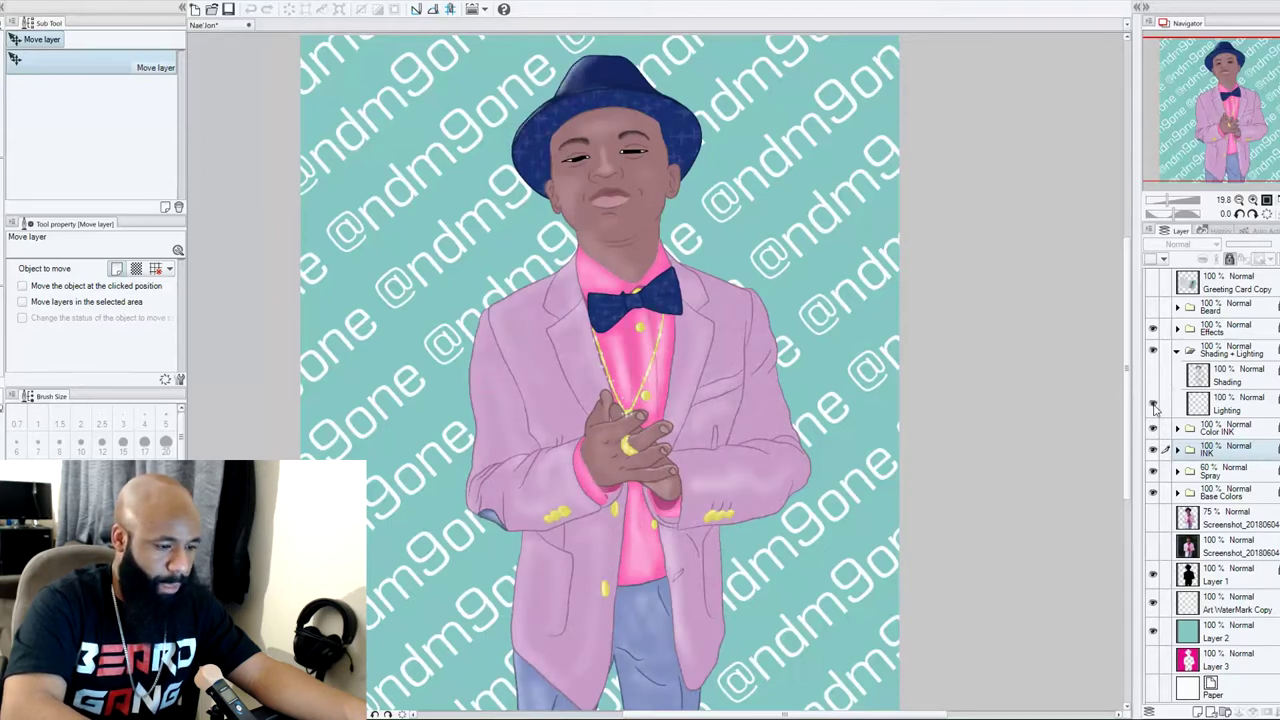
Compare the jacket, shirt and hat highlights by toggling the Lighting layer off and on repeatedly, leaving it visible
click(1153, 405)
click(1153, 405)
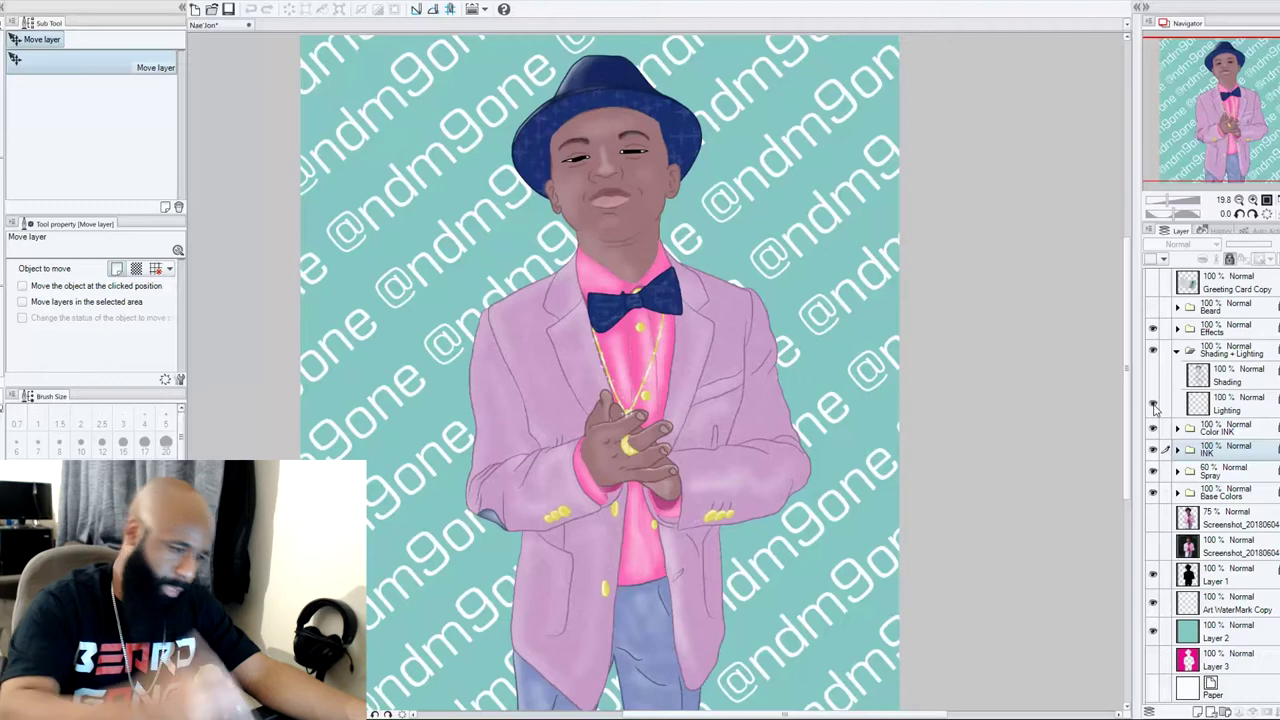
click(1153, 405)
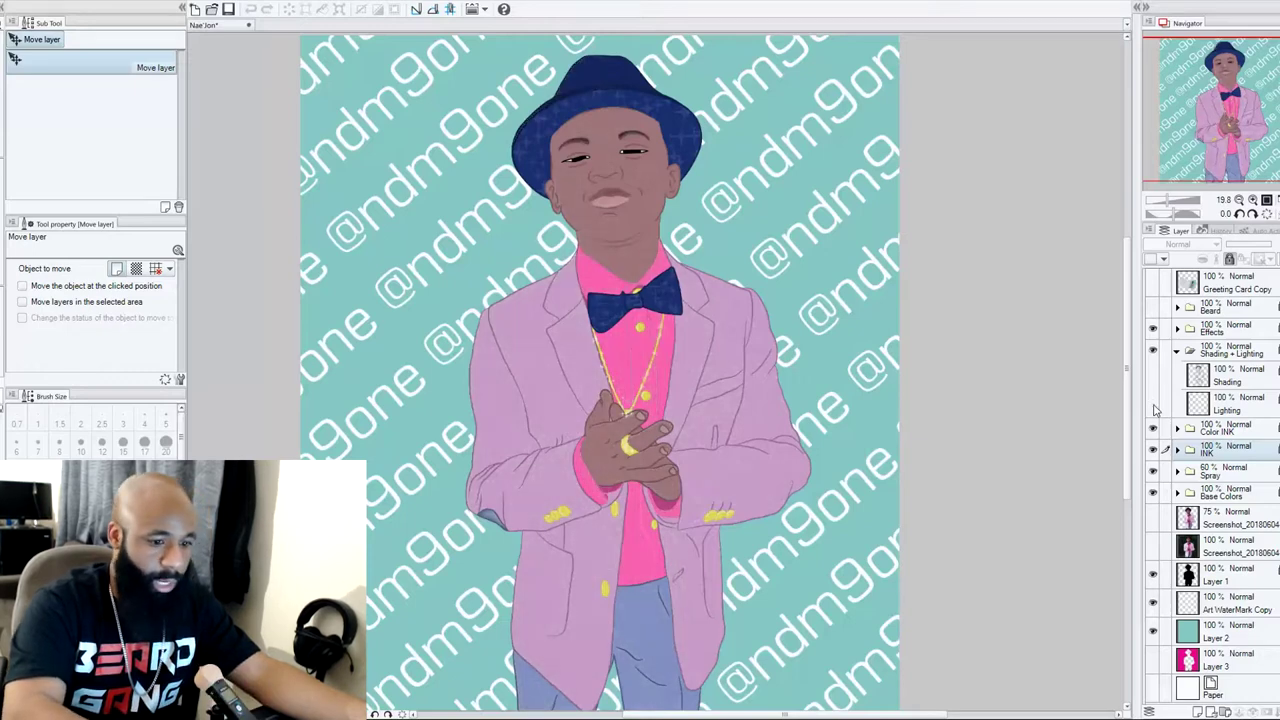
click(1153, 405)
click(1153, 405)
click(1153, 405)
click(1153, 405)
click(1153, 405)
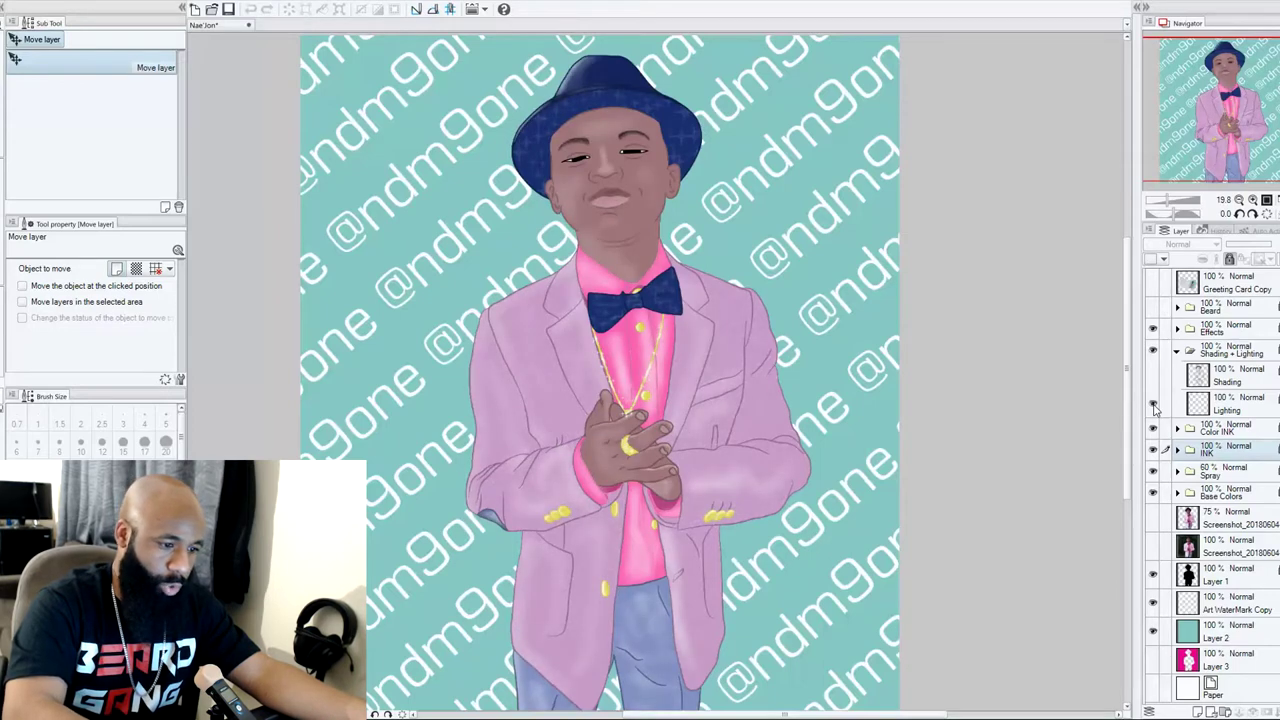
click(1153, 405)
click(1153, 405)
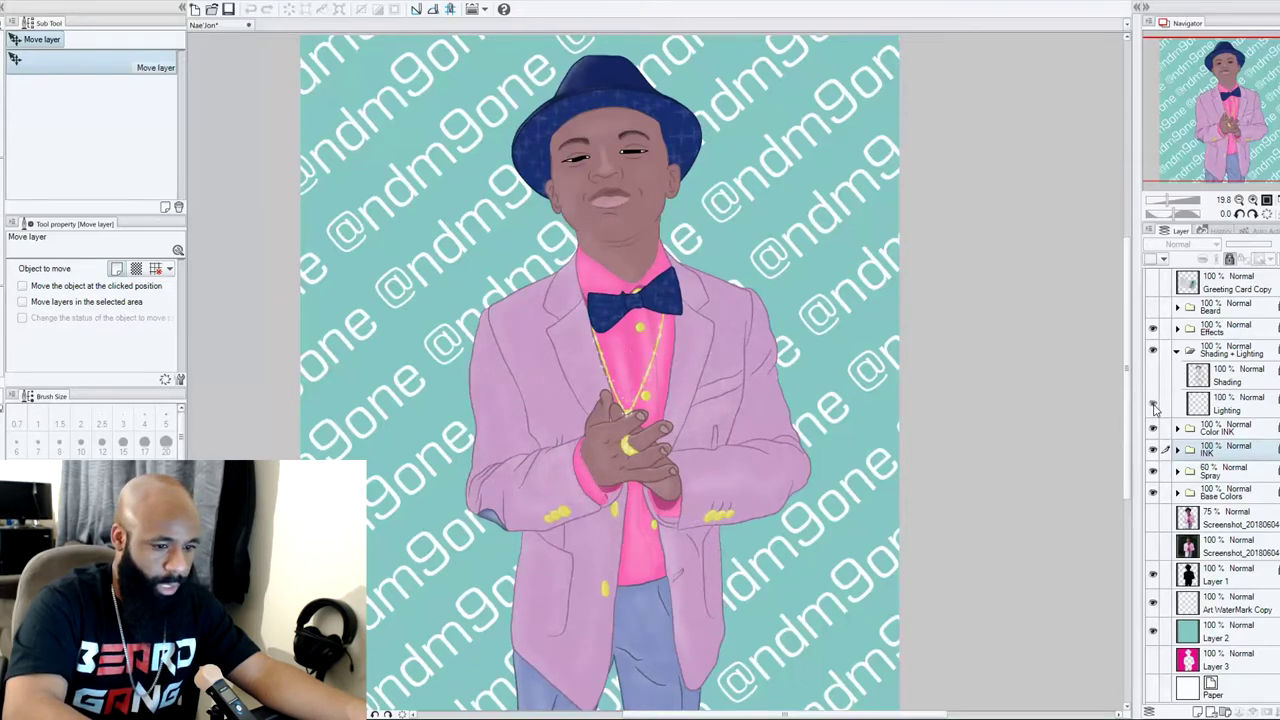
Check the figure with Base Colors briefly hidden, show the Shading layer, and collapse the Shading + Lighting folder
click(1153, 493)
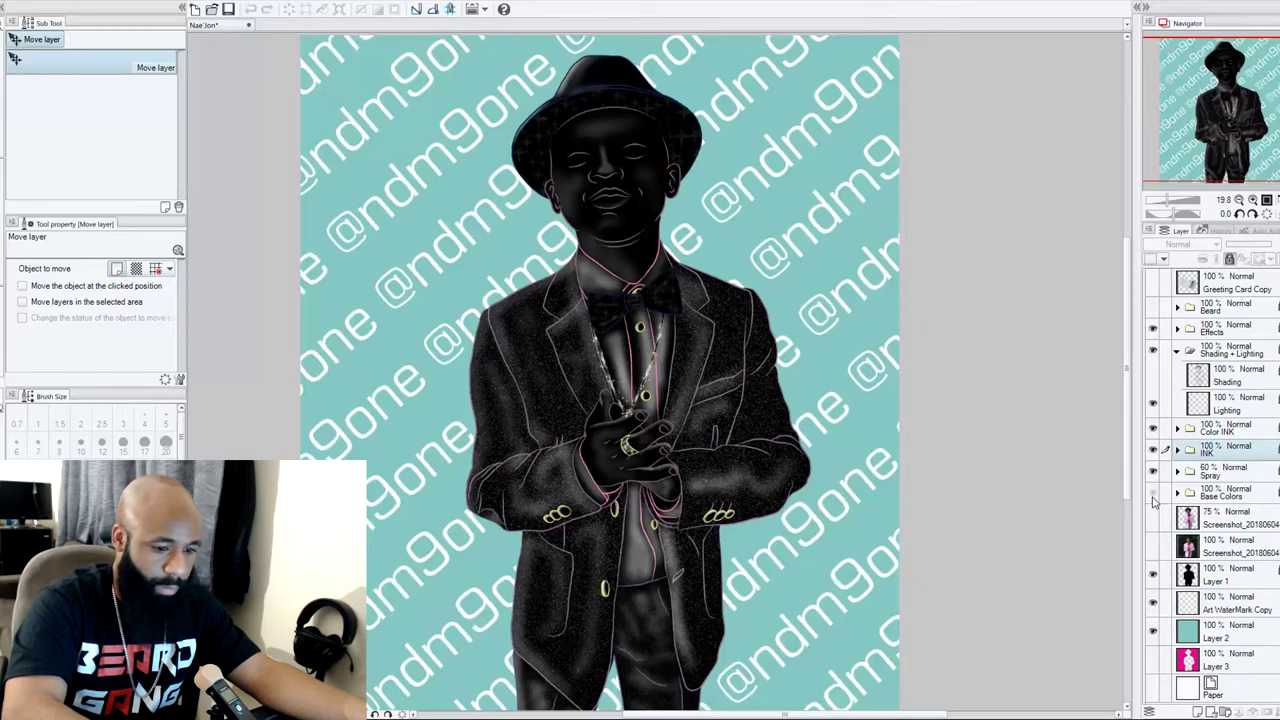
click(1153, 493)
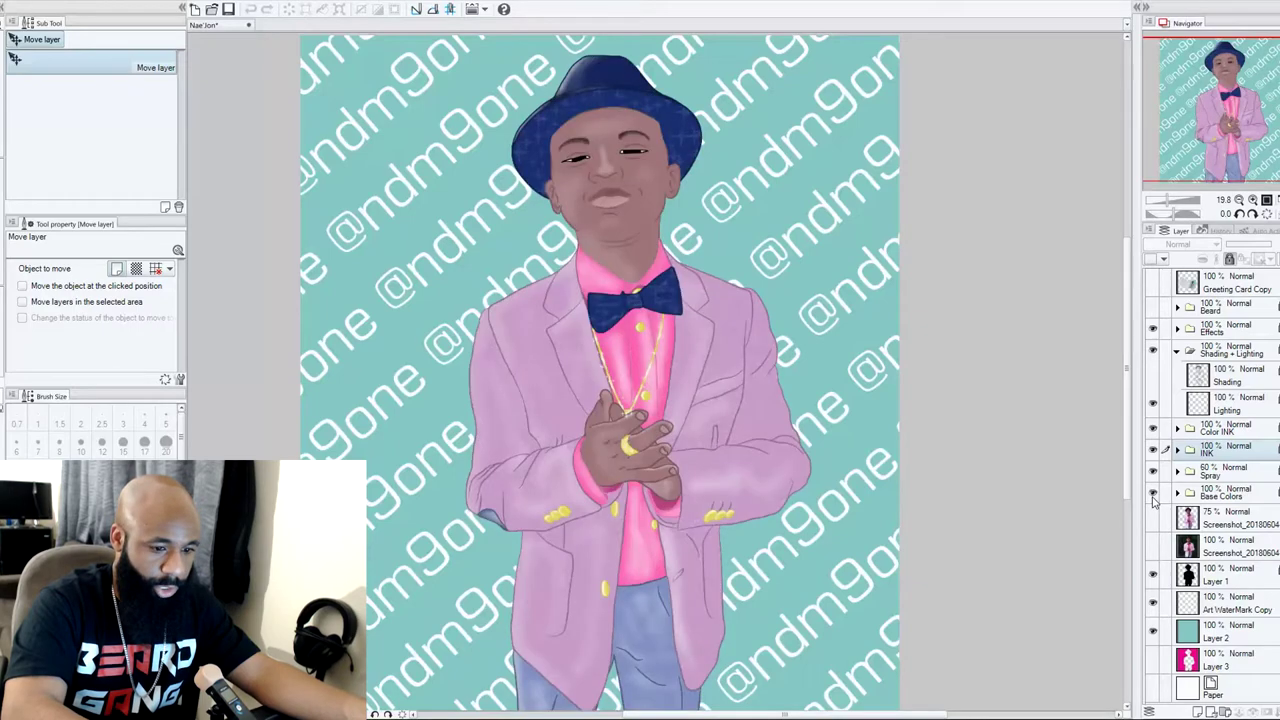
click(1153, 376)
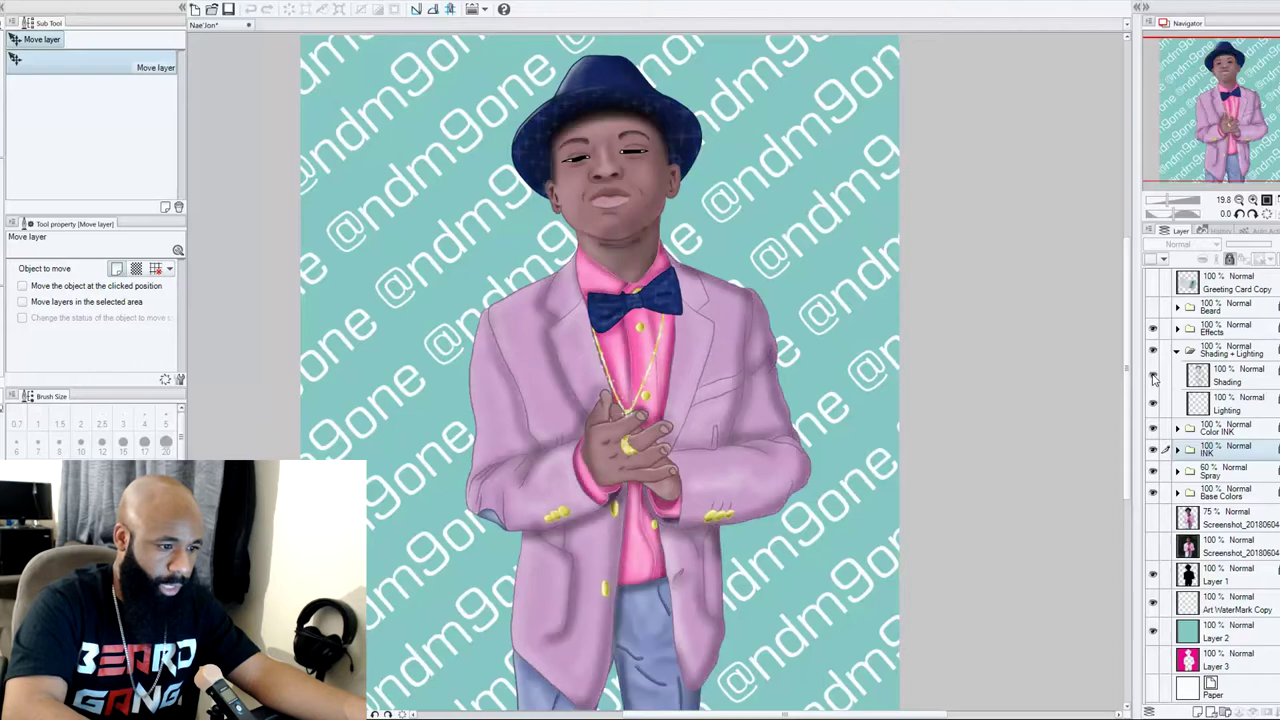
click(1177, 352)
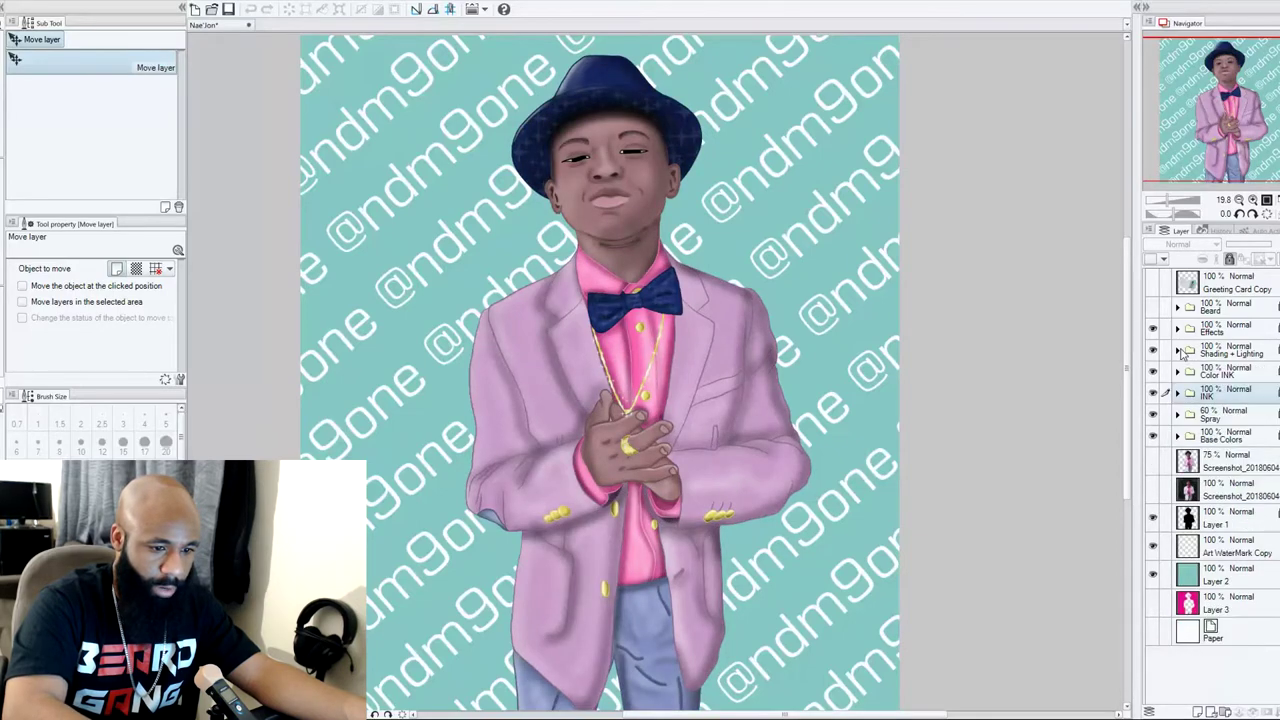
drag(640, 400, 665, 390)
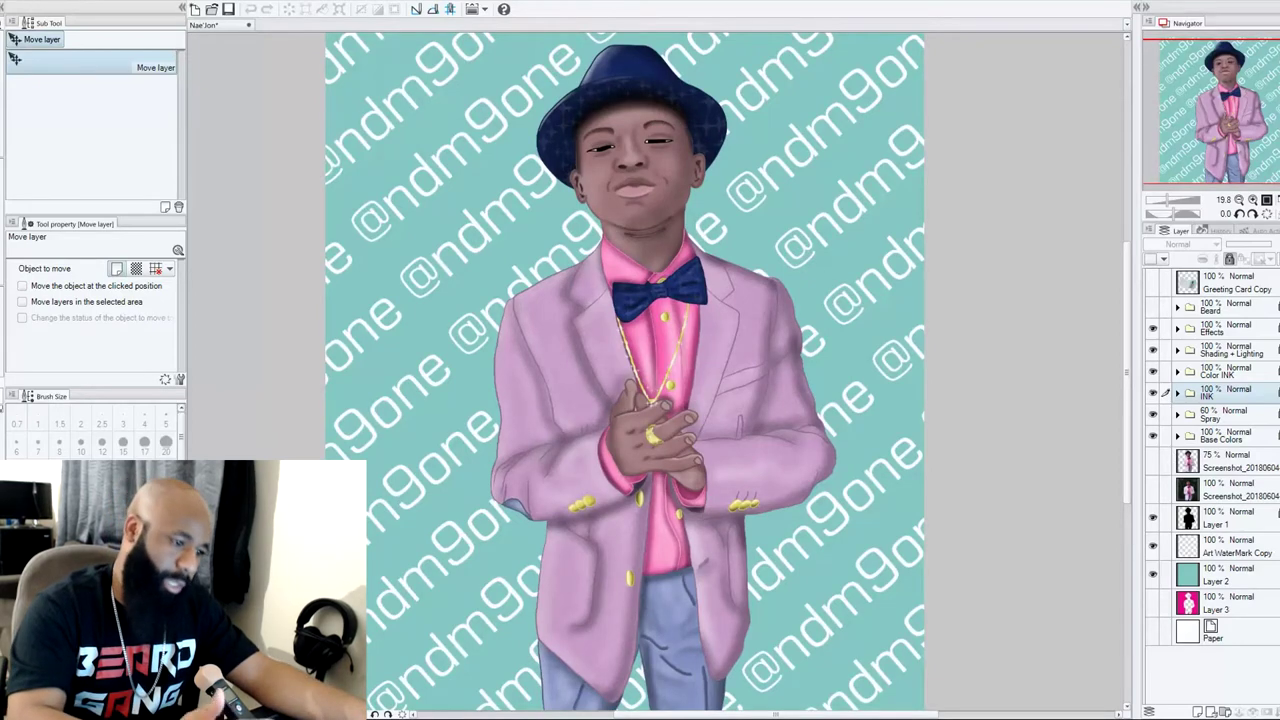
Expand and show the Beard folder with Layer 10 hidden, and examine the beard outline up close against the photo and teal backgrounds
click(1153, 489)
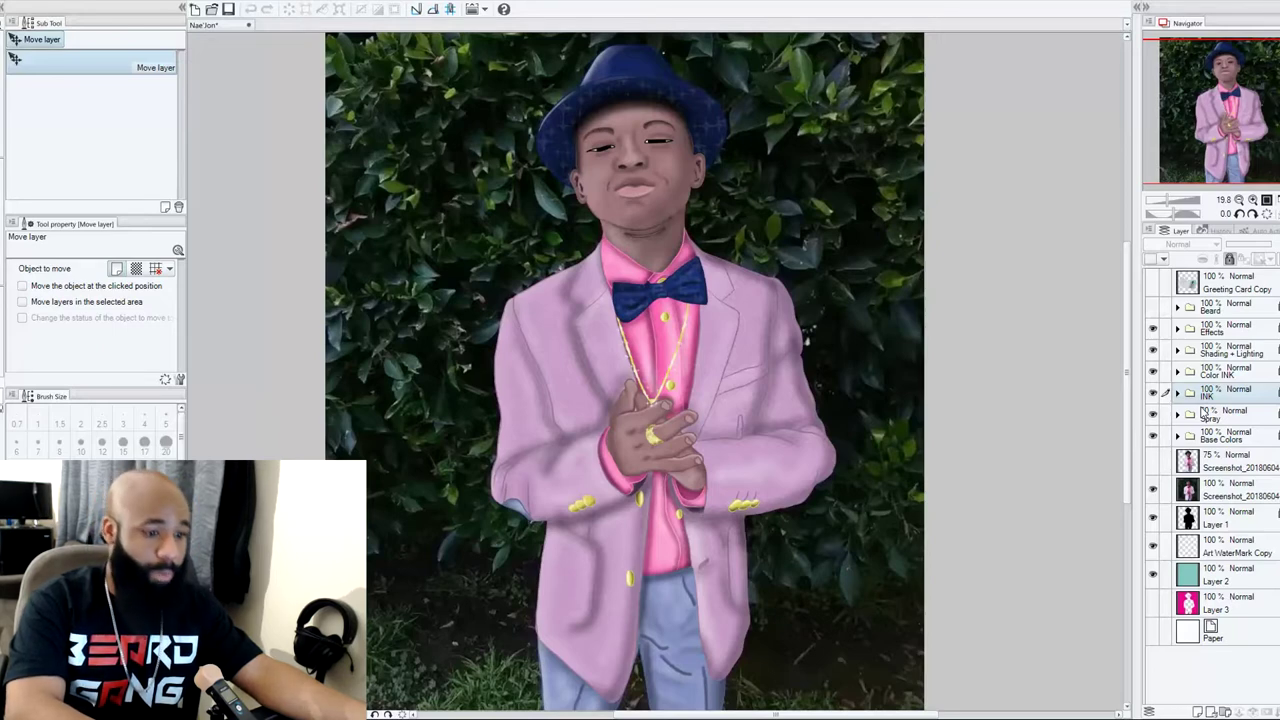
click(1177, 308)
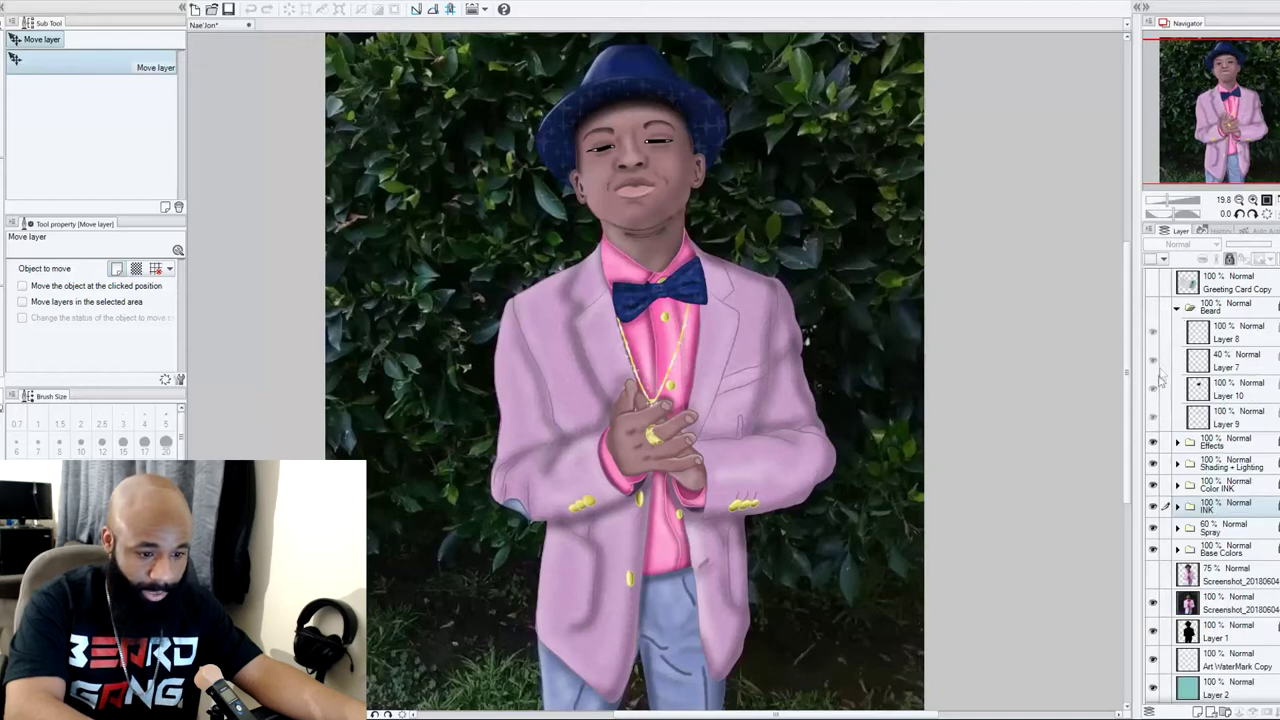
click(1153, 308)
scroll(655, 375, up, 3)
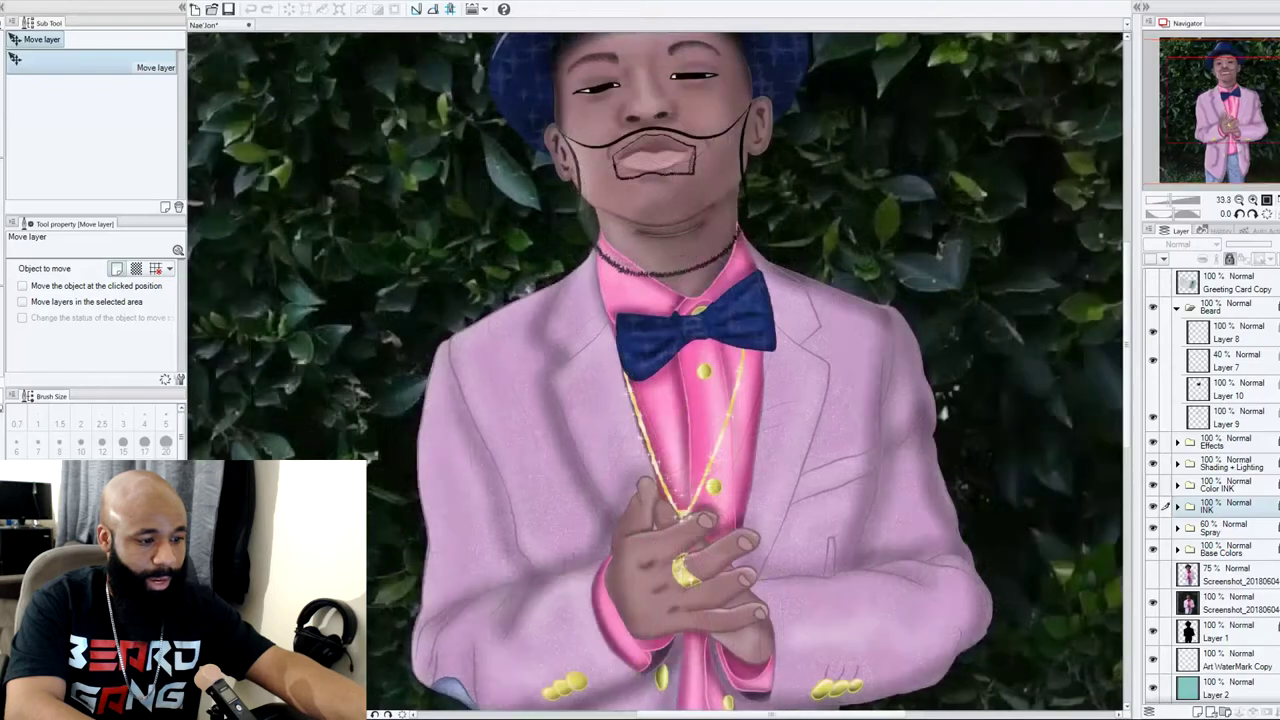
scroll(659, 477, up, 5)
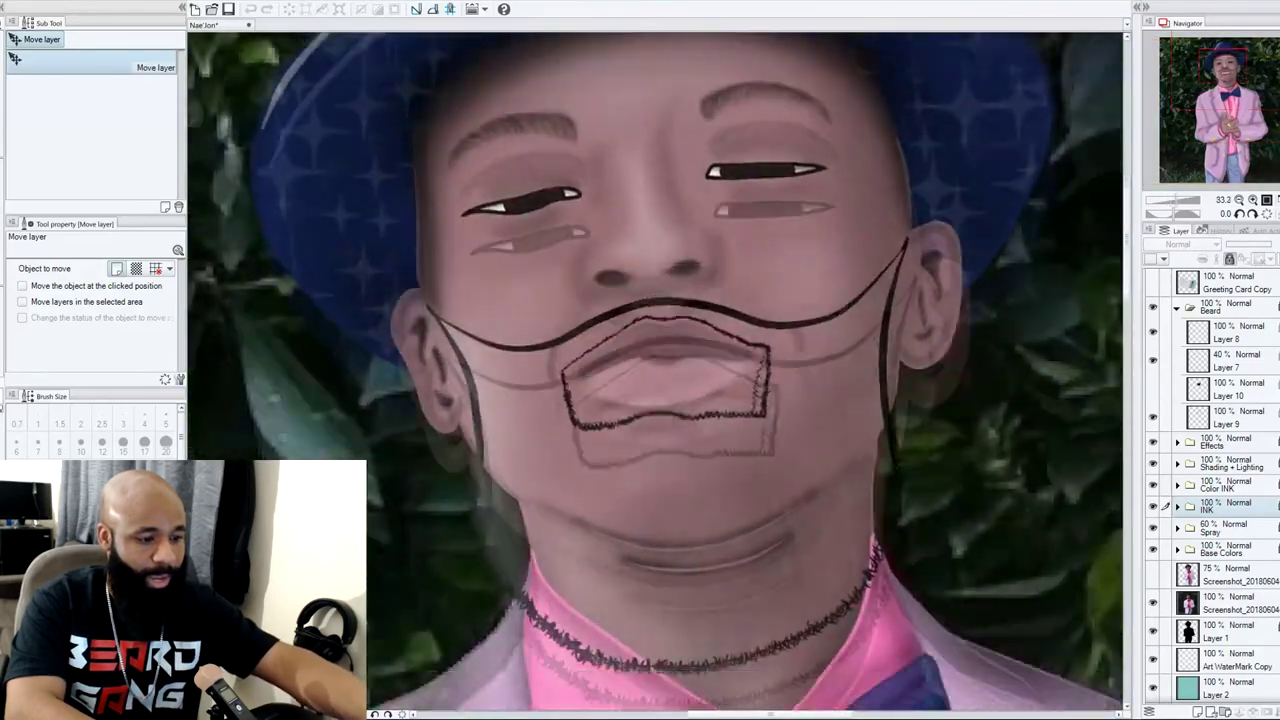
scroll(640, 400, down, 1)
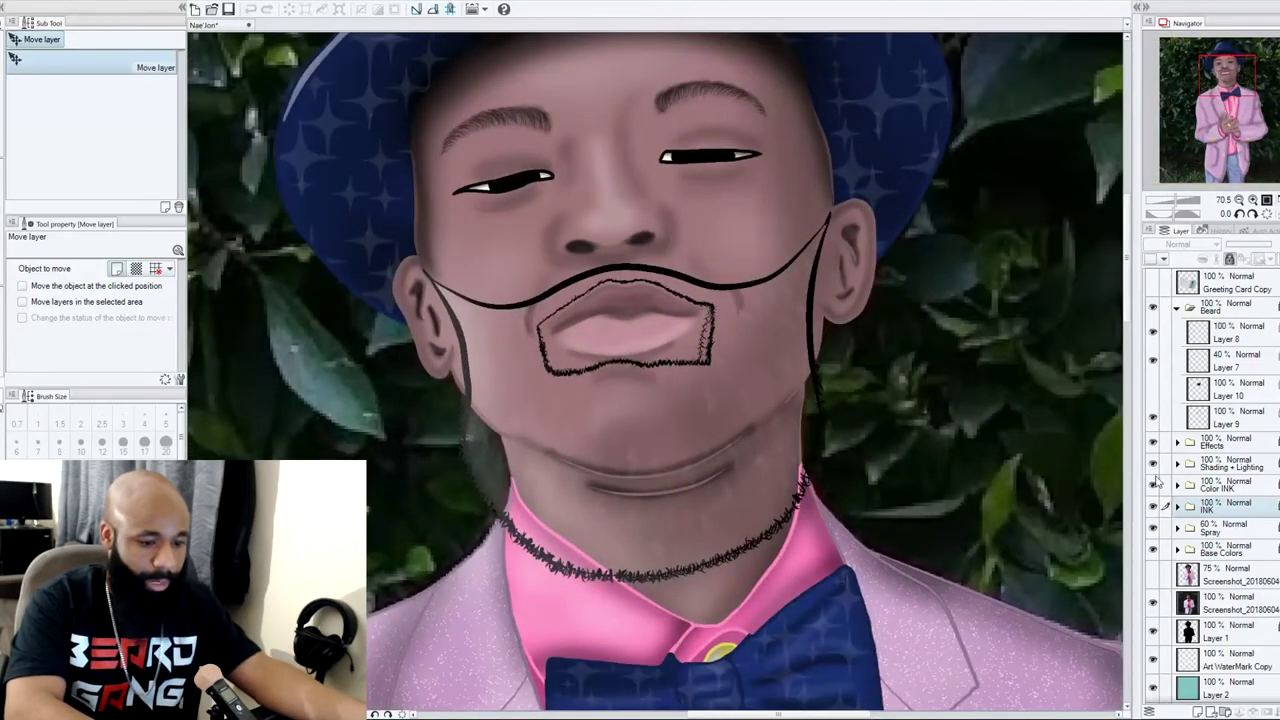
click(1152, 603)
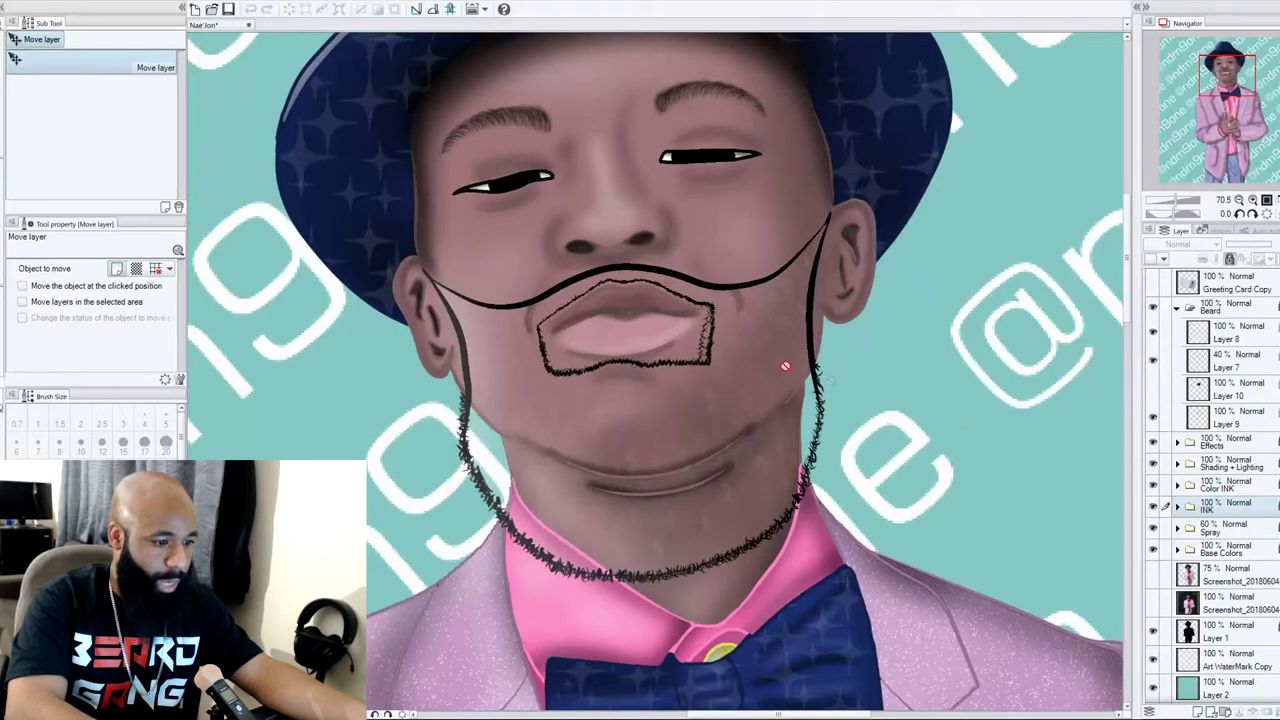
scroll(660, 349, up, 2)
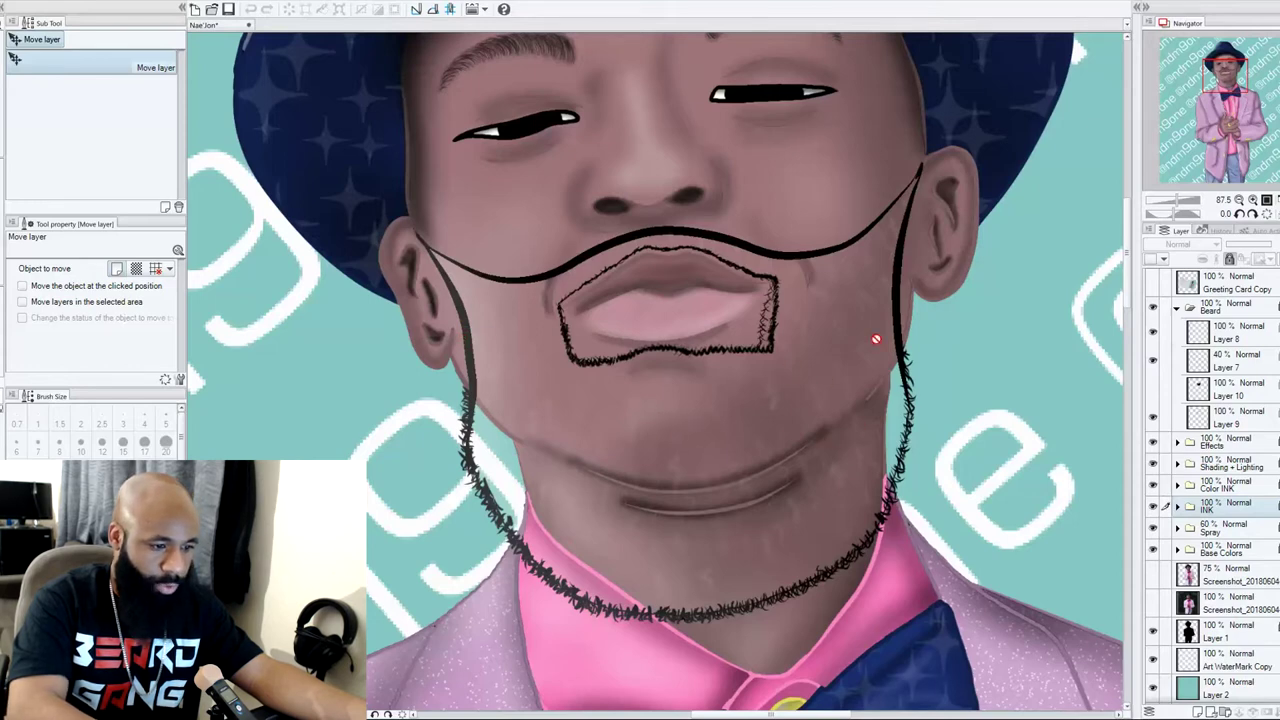
Show the beard's Layer 10 fill, collapse the Beard folder, and compare the face without and with the beard, leaving it visible
click(1153, 388)
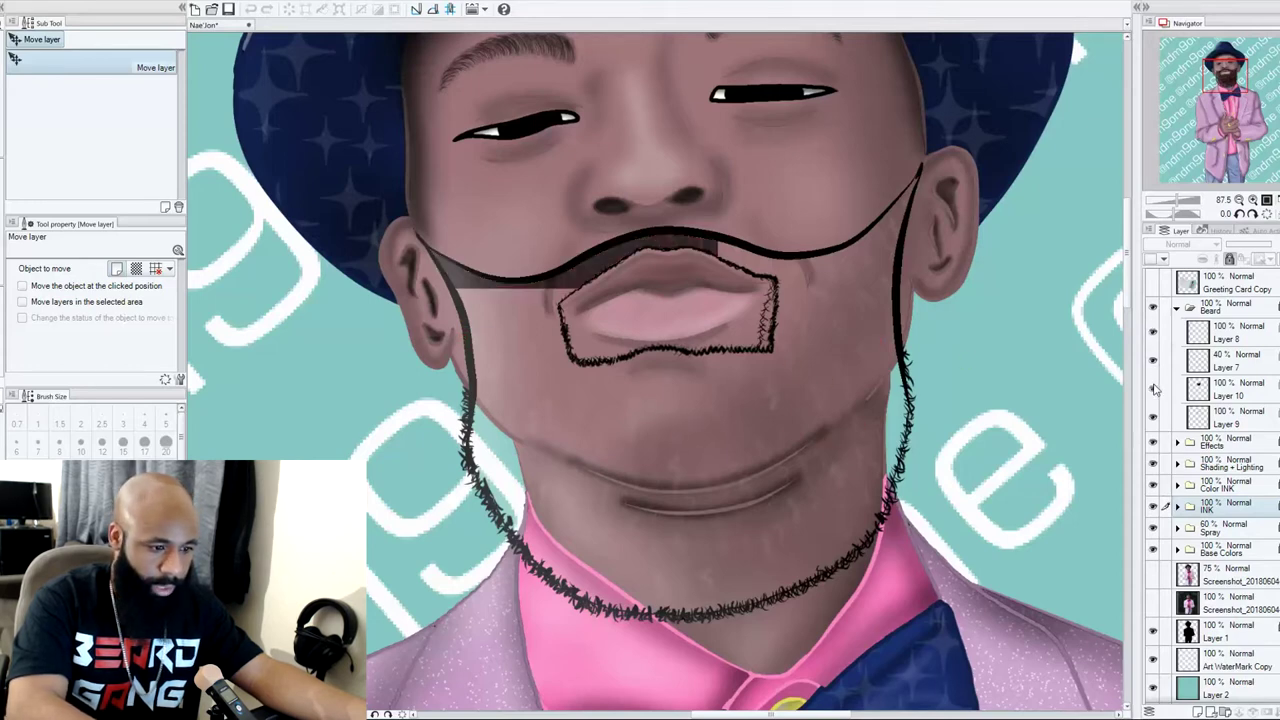
click(1177, 308)
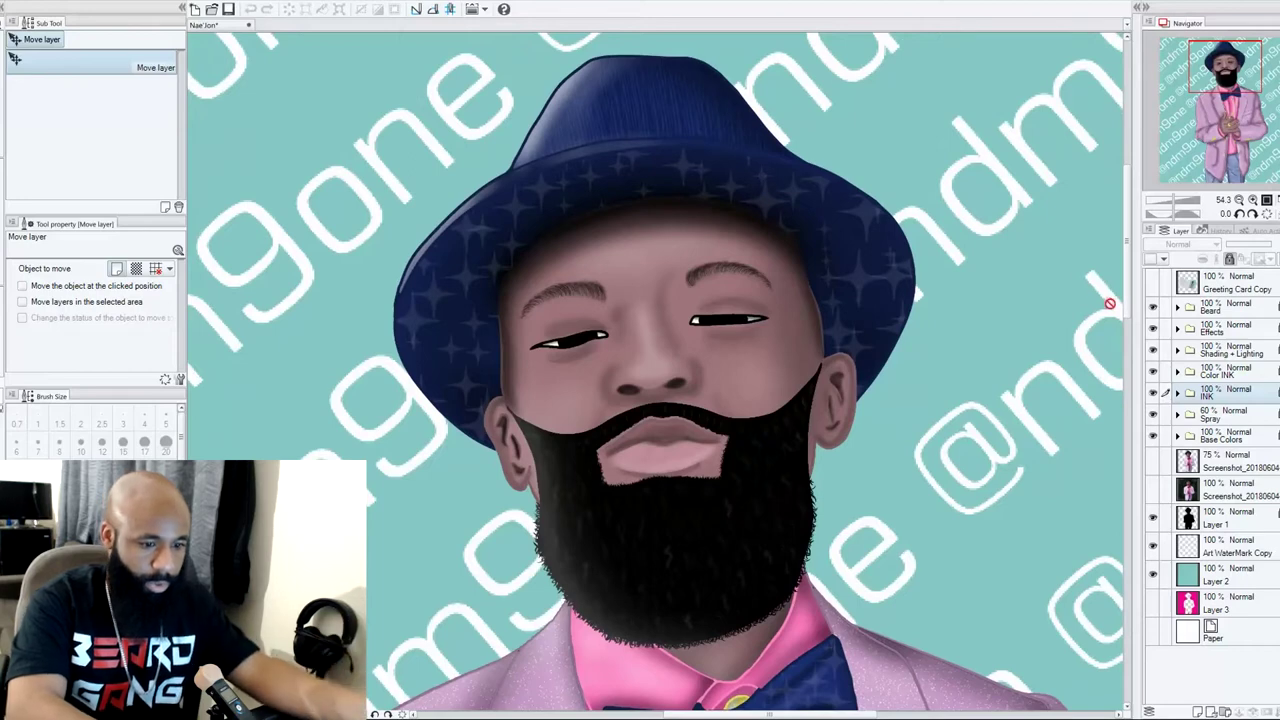
click(1152, 309)
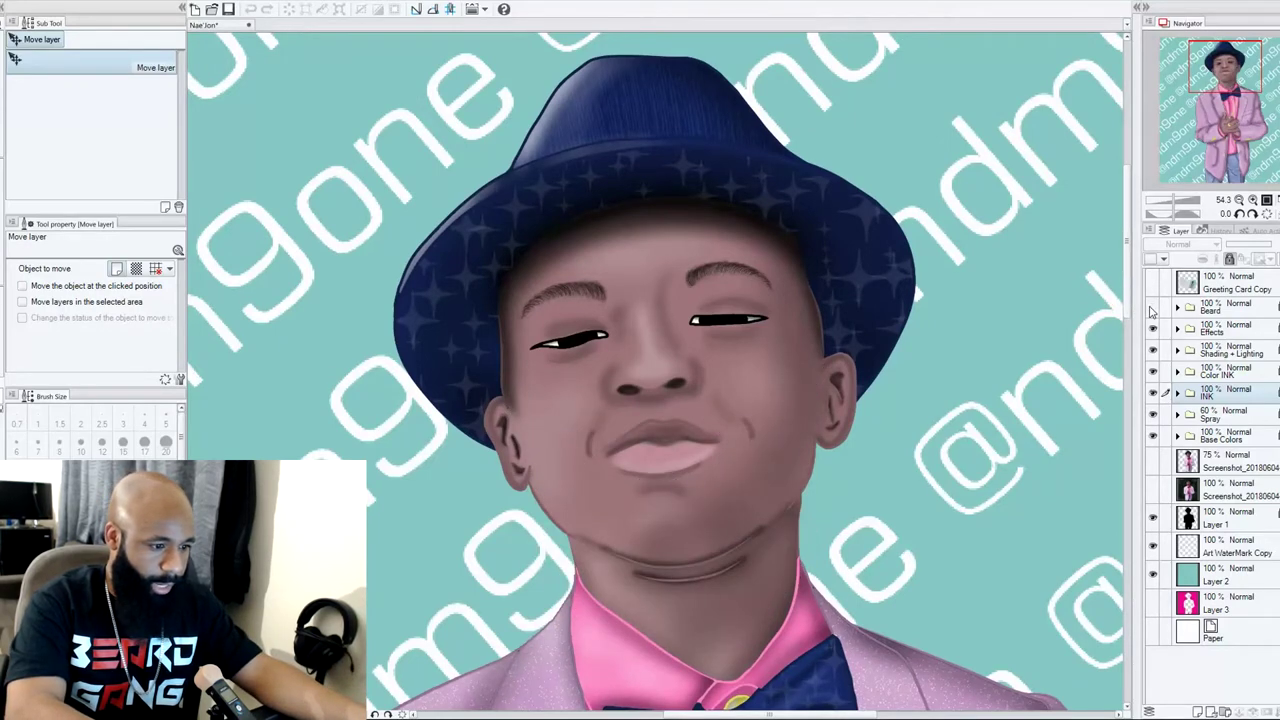
click(1152, 309)
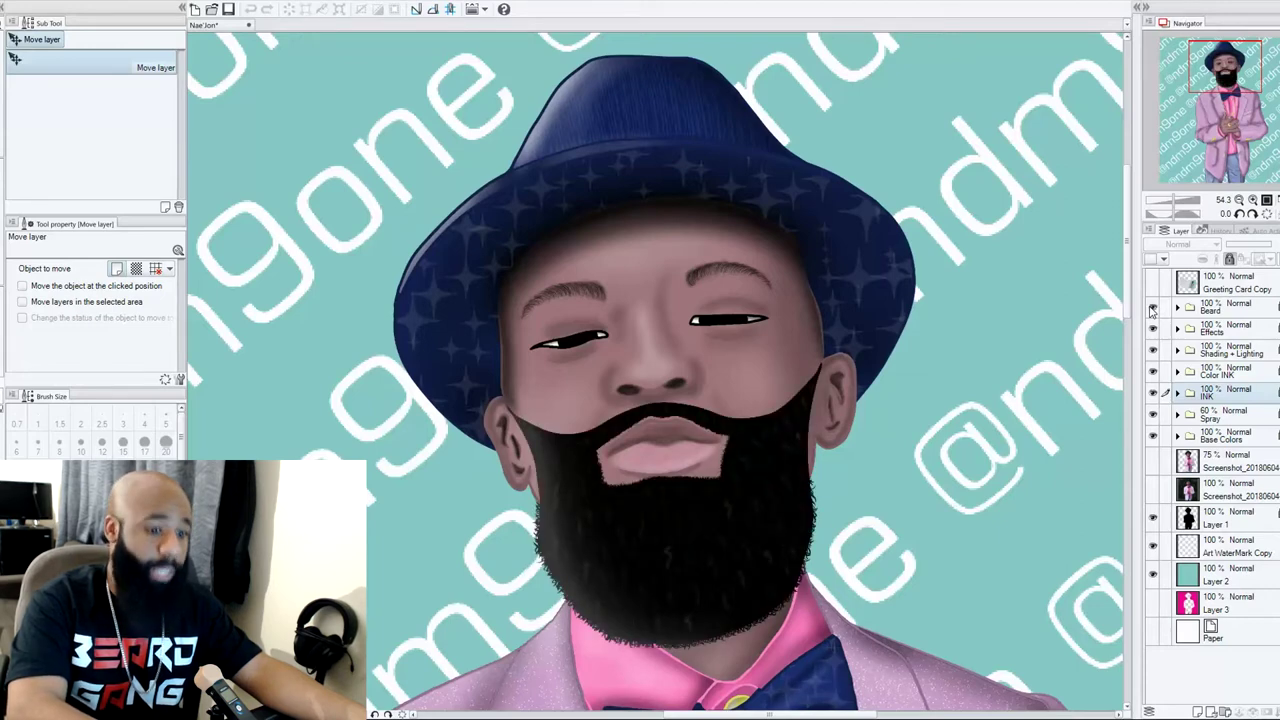
click(1152, 309)
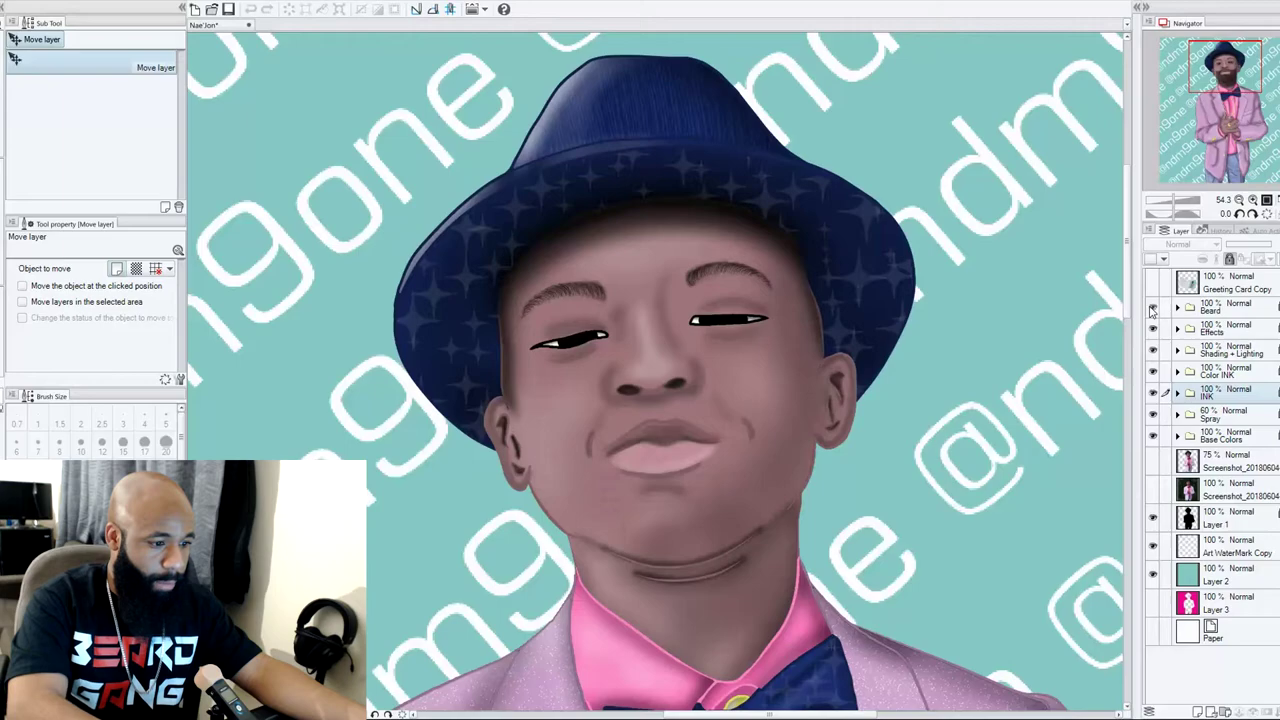
click(1152, 309)
Compare the full figure and the bow tie up close with the Effects folder off and on, leaving it visible
key(ctrl+minus)
key(ctrl+minus)
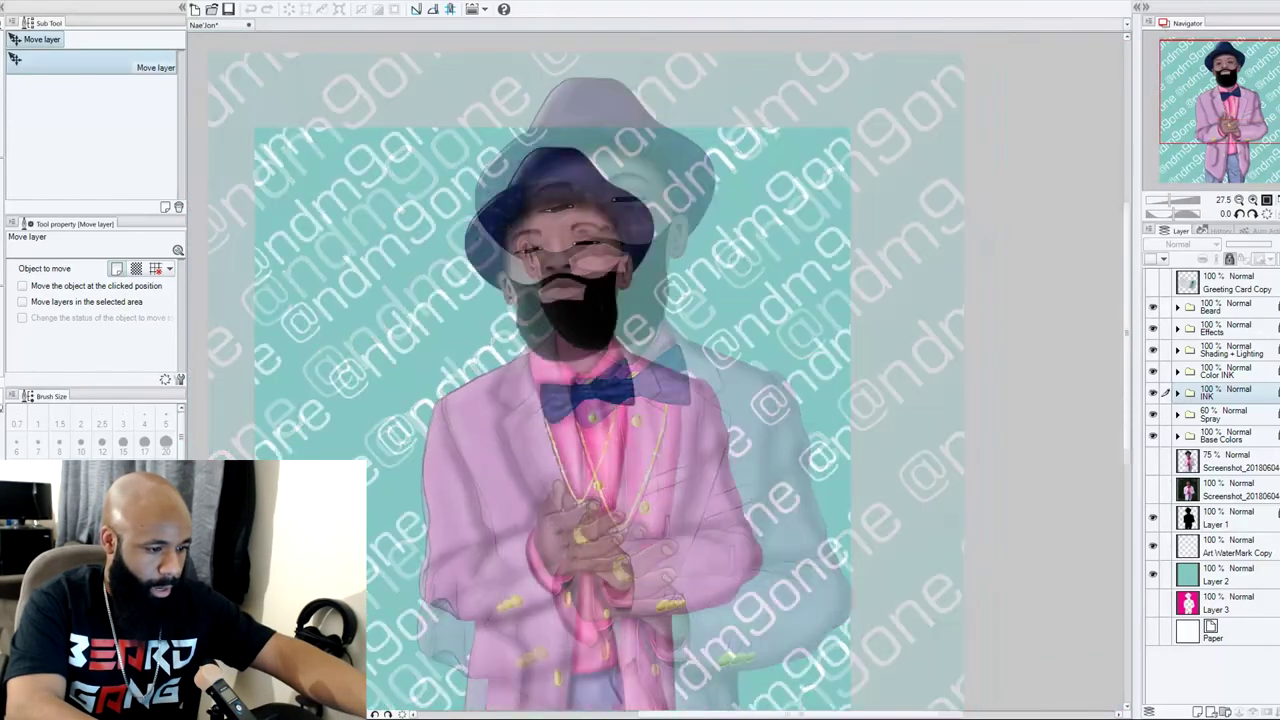
key(ctrl+minus)
drag(617, 395, 633, 367)
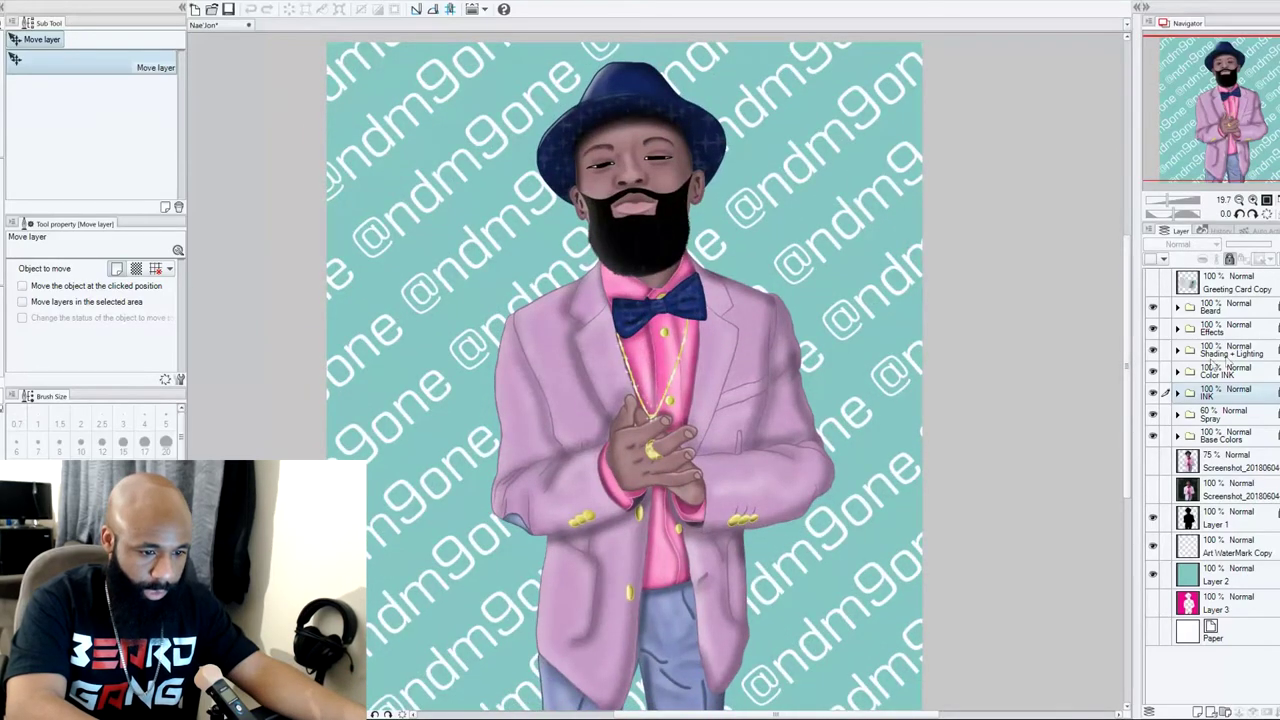
click(1153, 330)
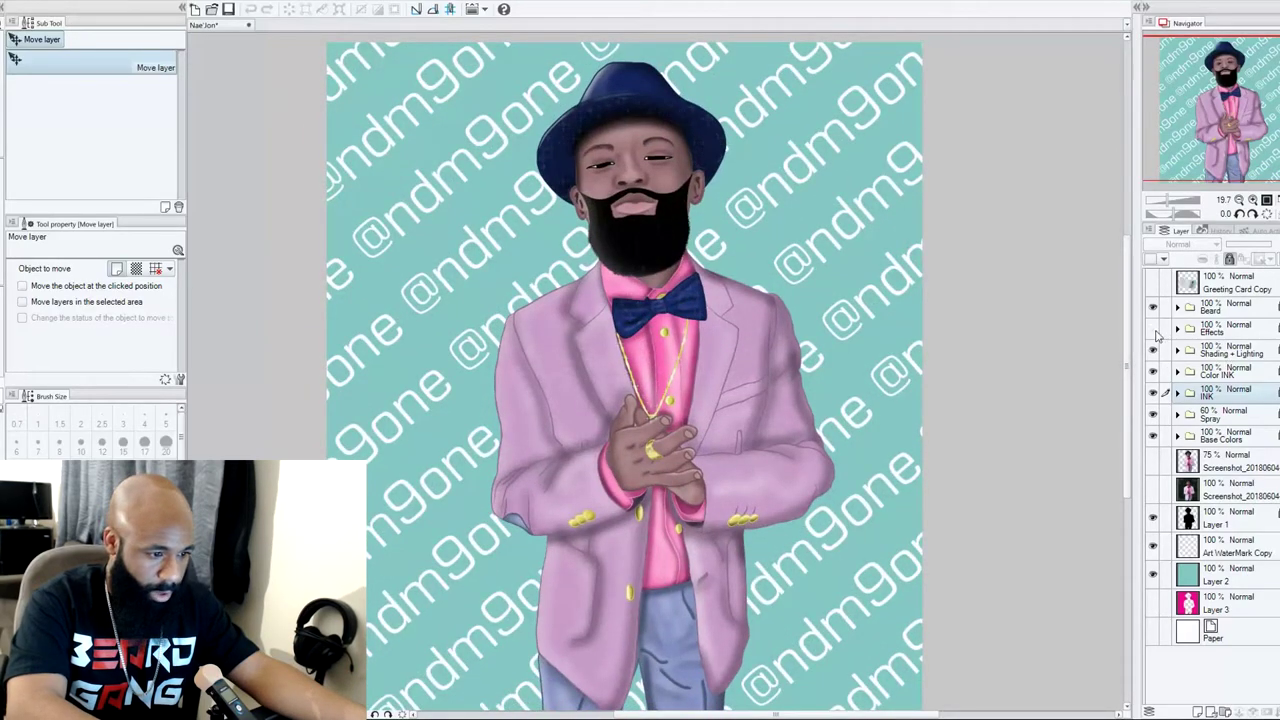
click(1154, 331)
click(1154, 331)
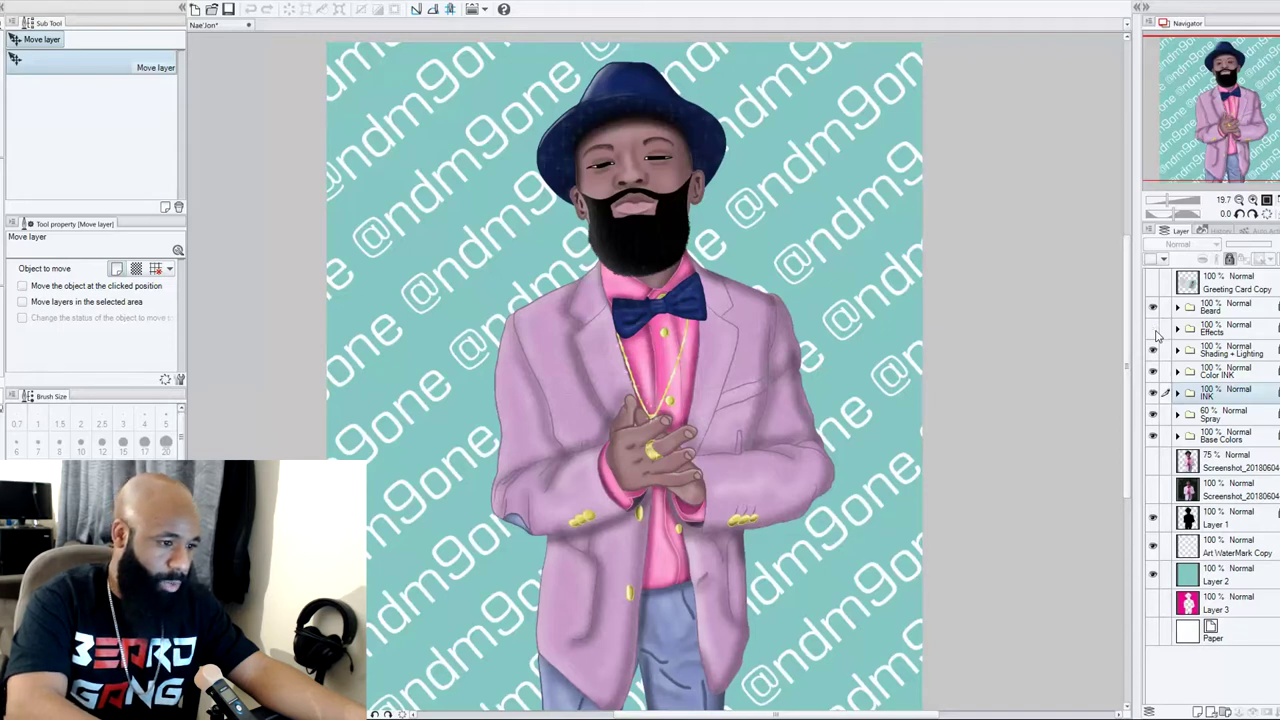
click(1154, 331)
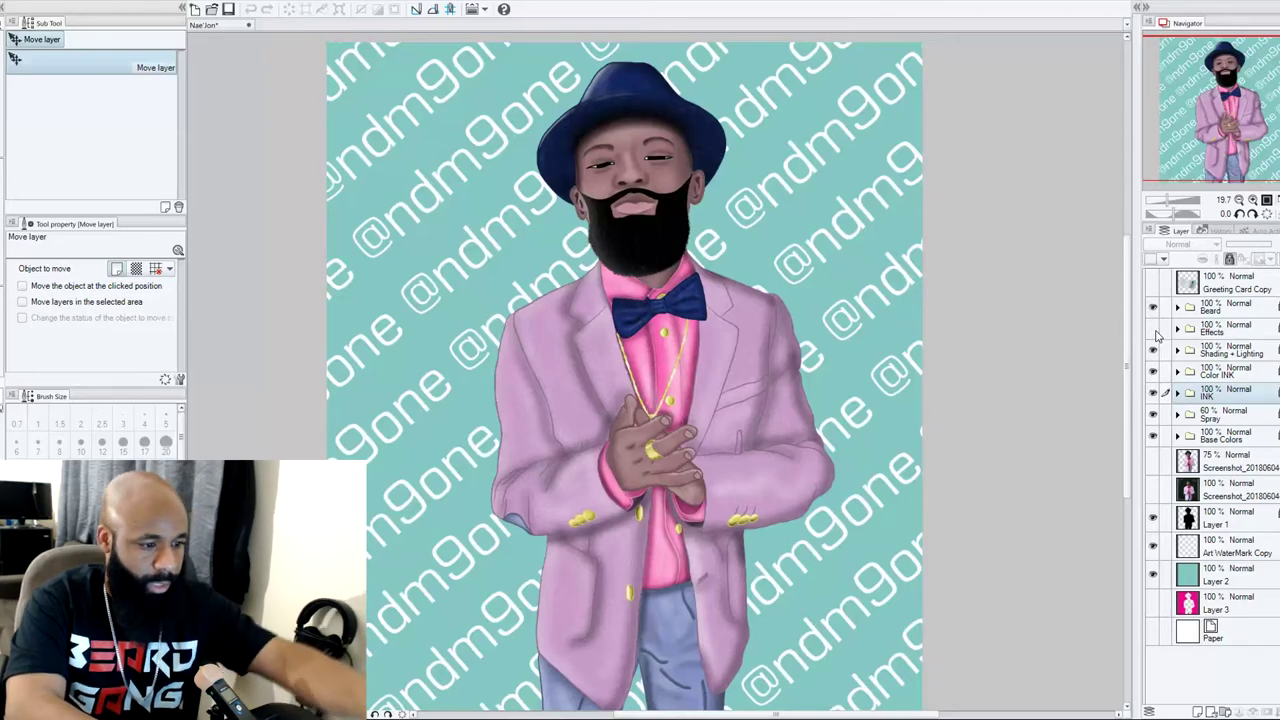
scroll(650, 275, up, 4)
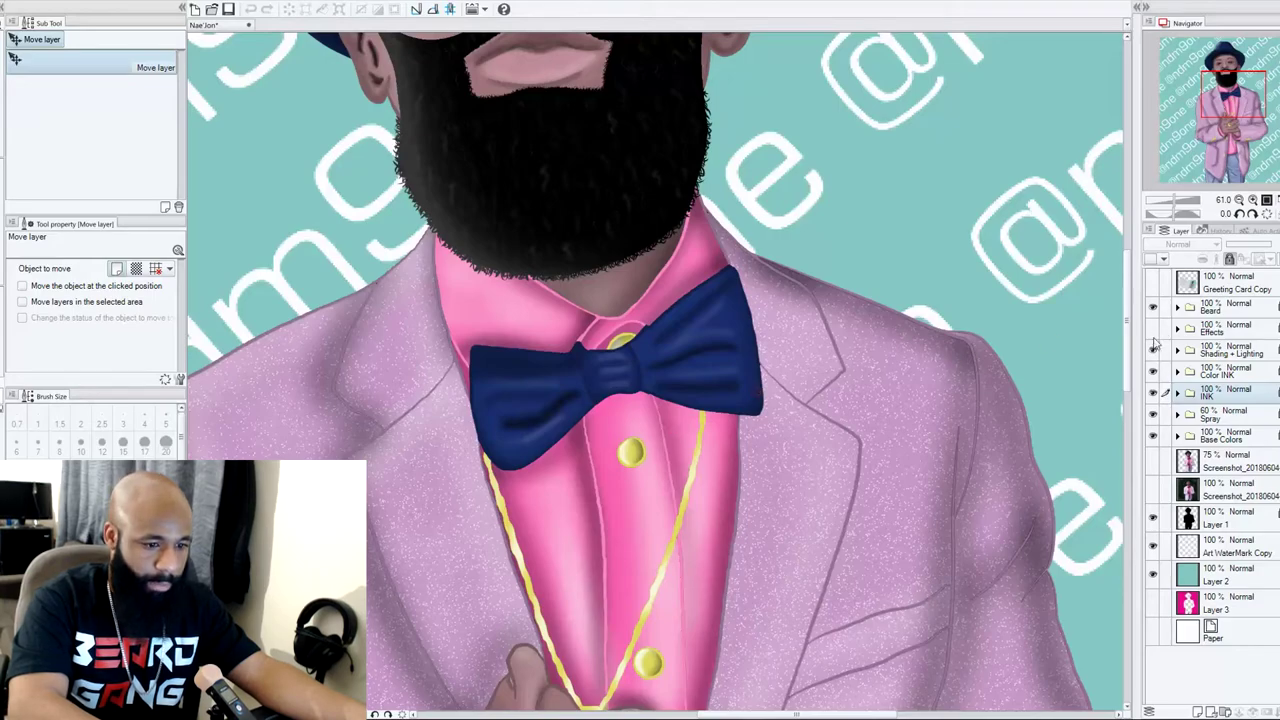
click(1152, 330)
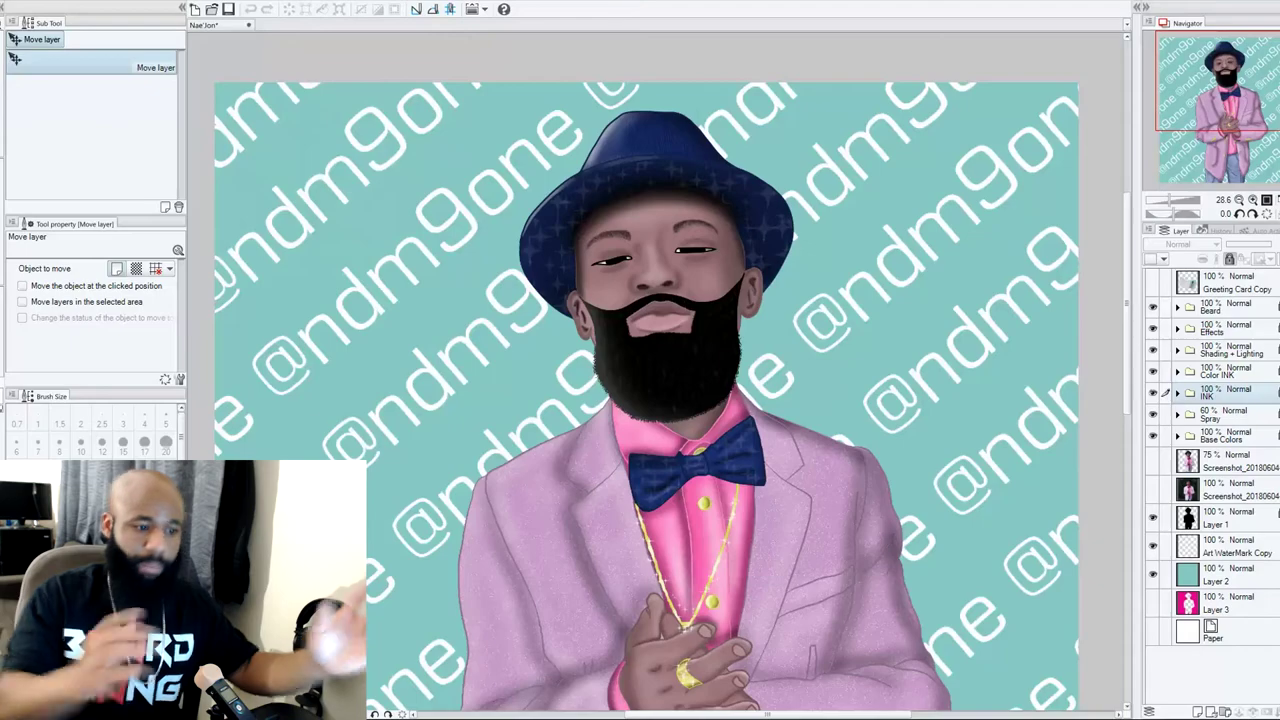
Show the Greeting Card Copy layer over the finished portrait and inspect the "Too Fly My Guy" card up close
scroll(655, 375, up, 4)
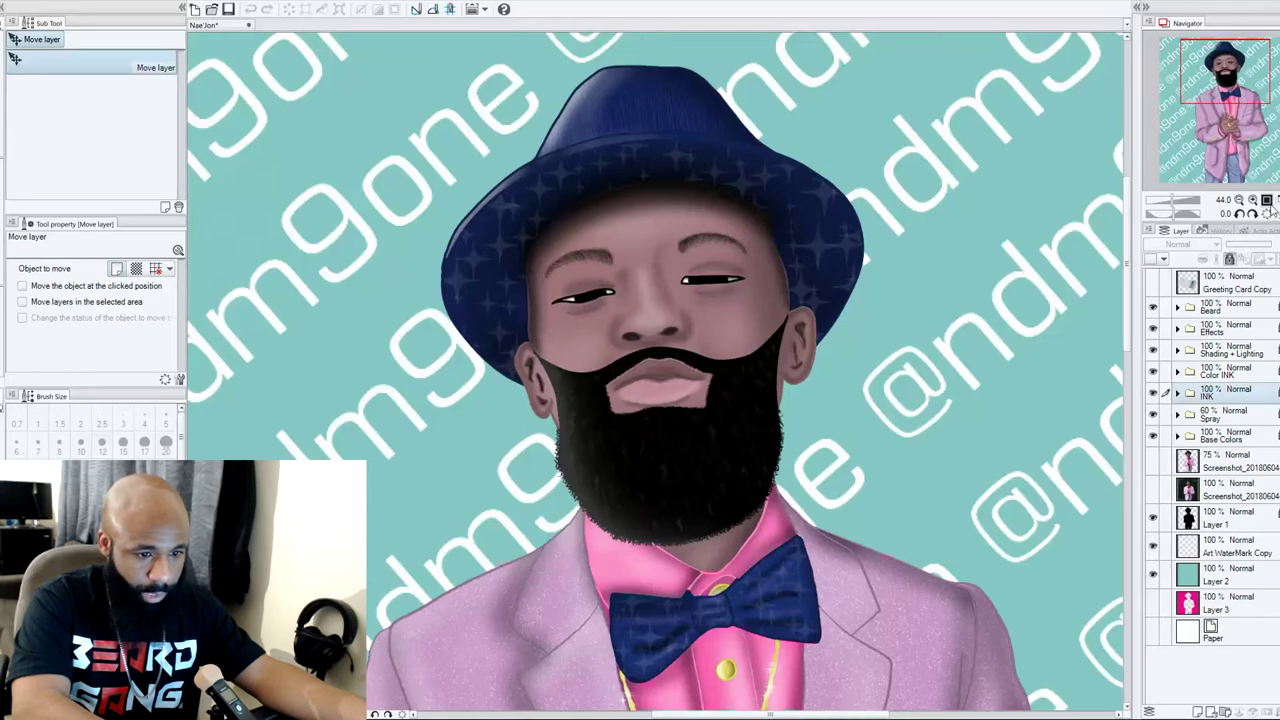
key(ctrl+0)
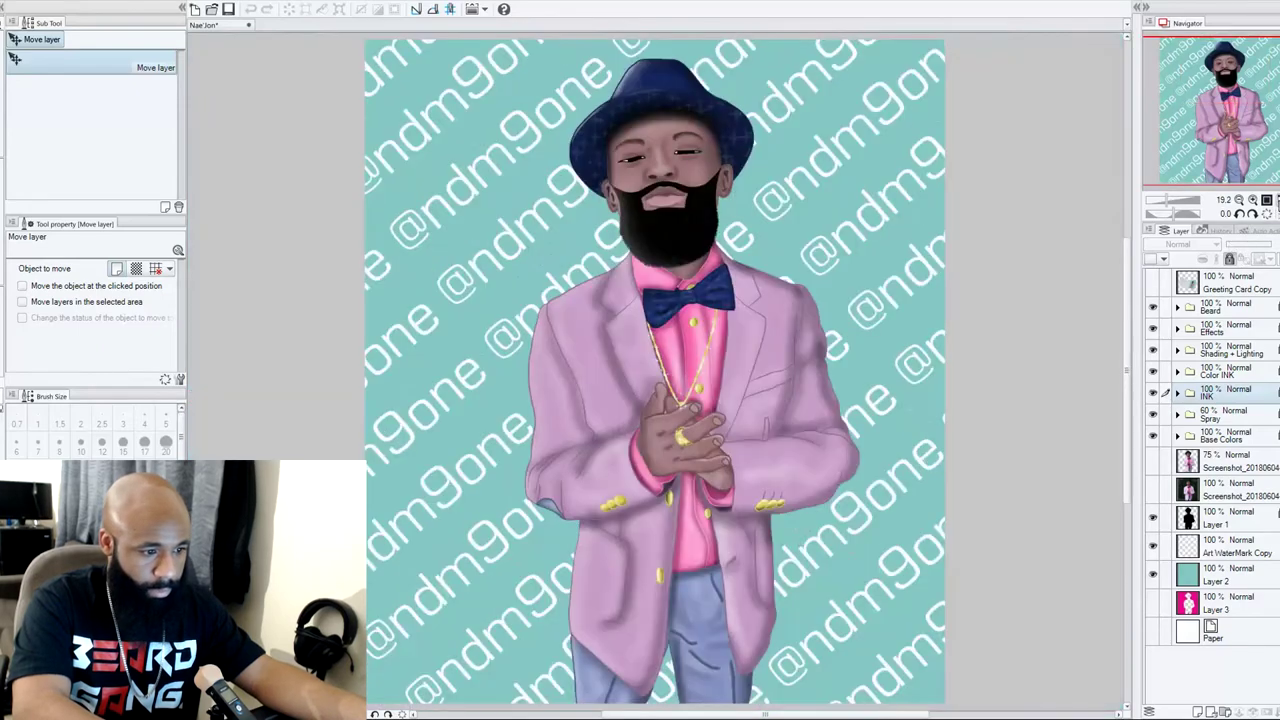
click(1154, 284)
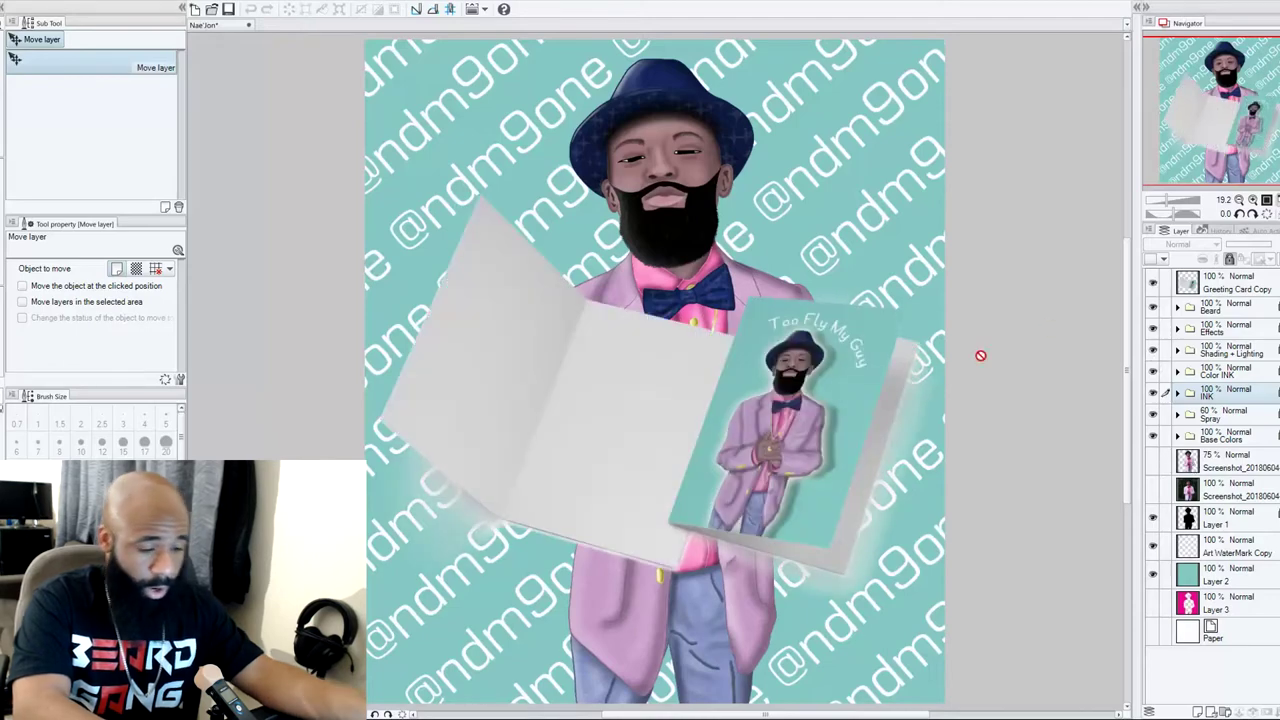
scroll(981, 356, up, 3)
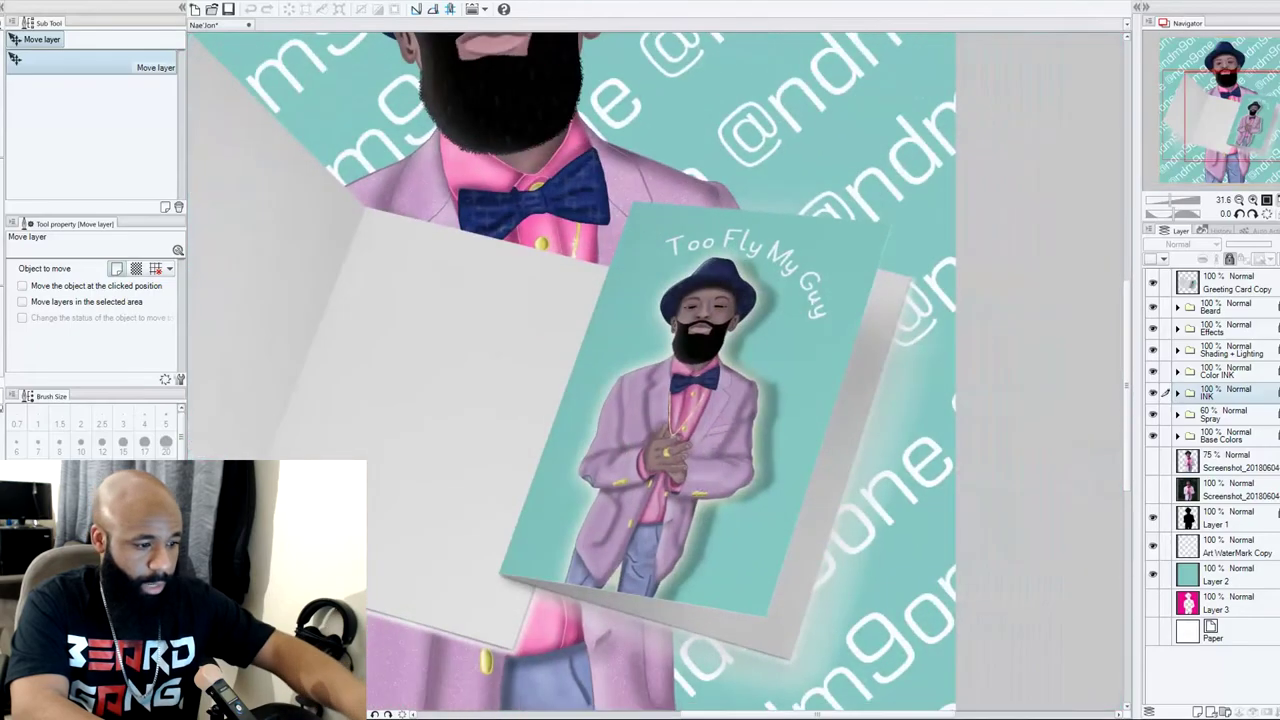